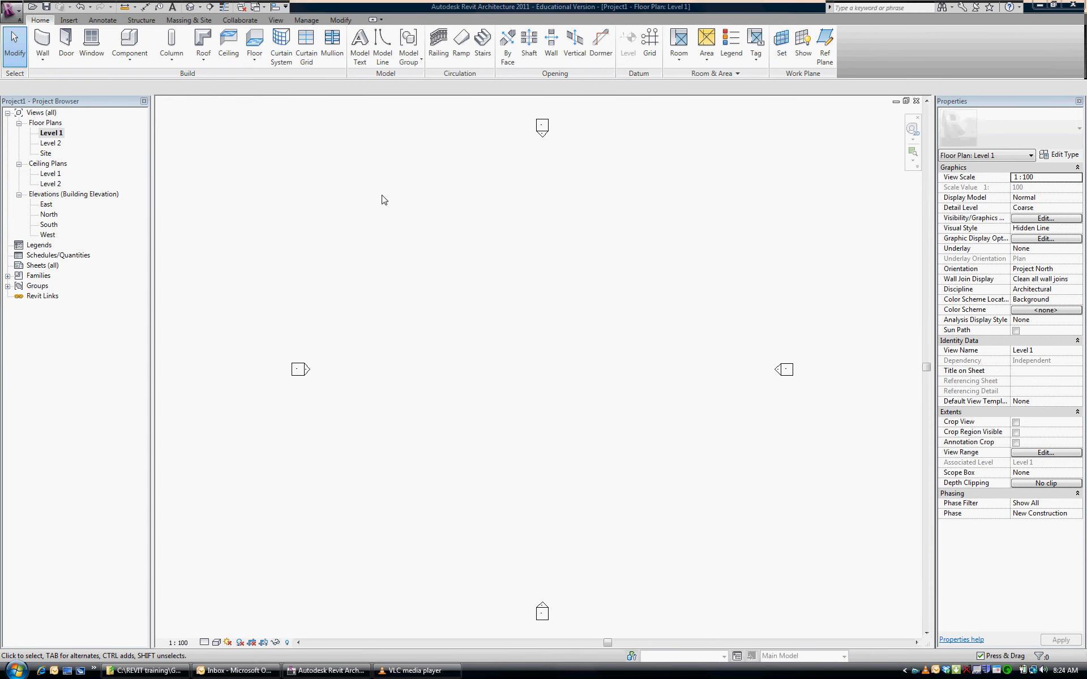
Draw a vertical grid line from top to bottom in the western part of the Level 1 plan
click(650, 43)
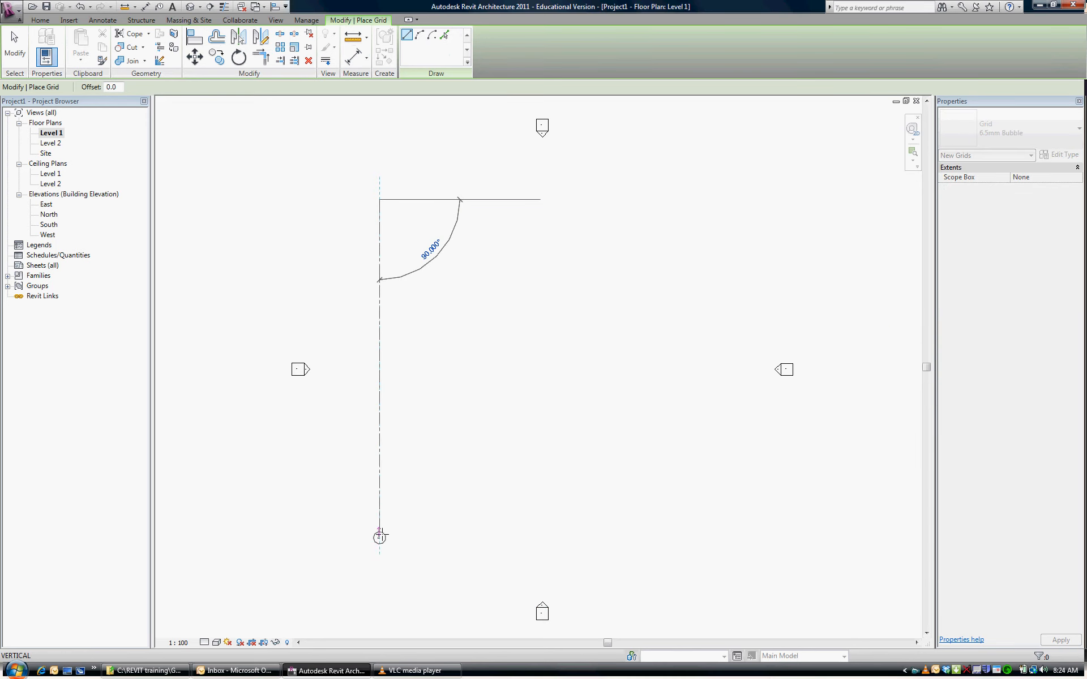
click(380, 535)
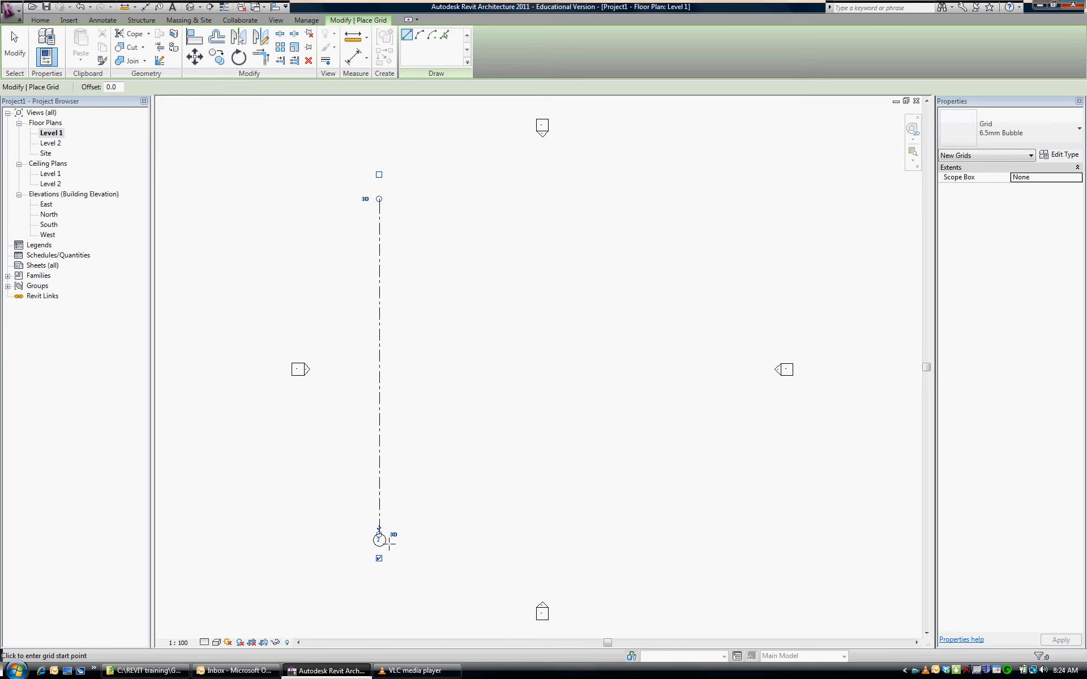
scroll(415, 290, down, 1)
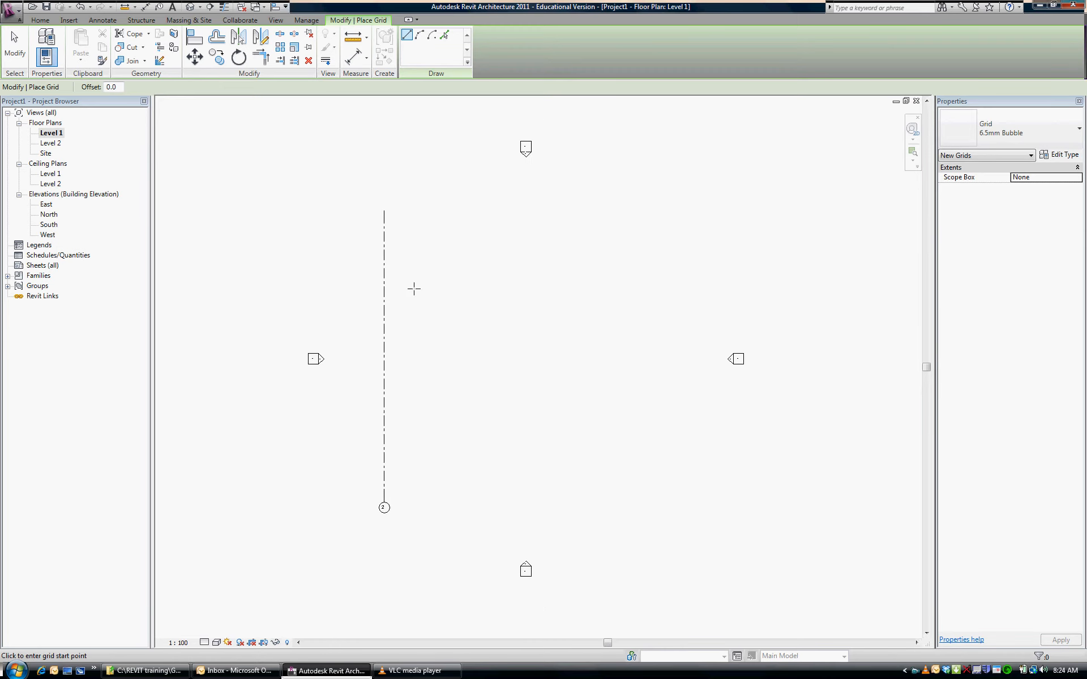
scroll(415, 289, up, 1)
key(Escape)
key(Escape)
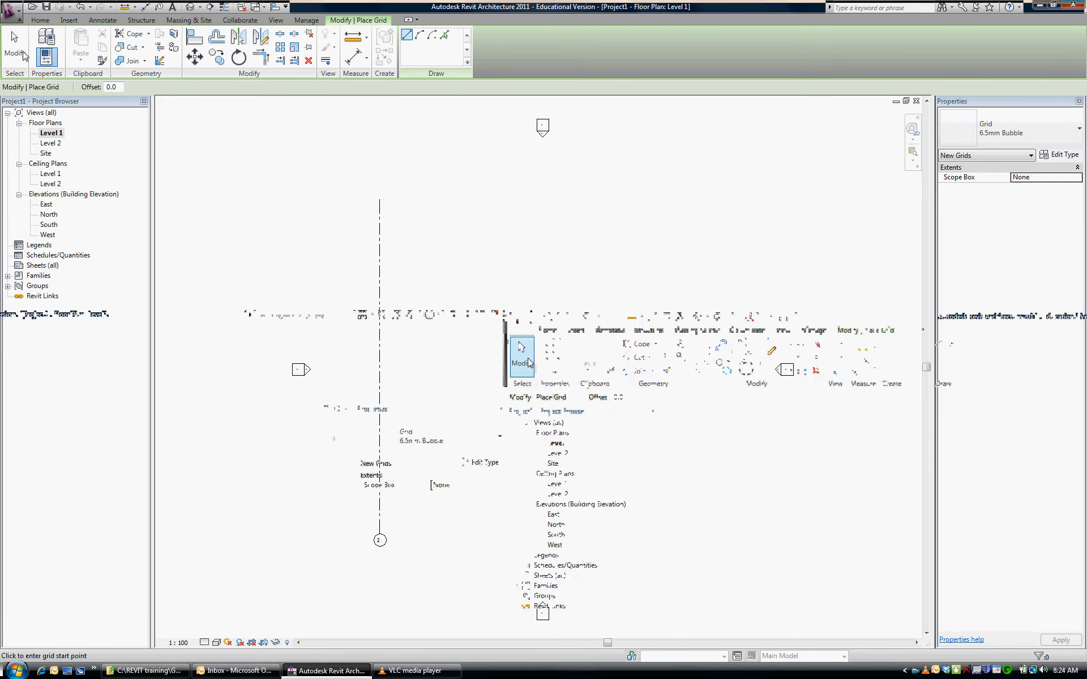
Show the vertical grid line's bubble at its upper end and hide the one at its lower end
click(381, 351)
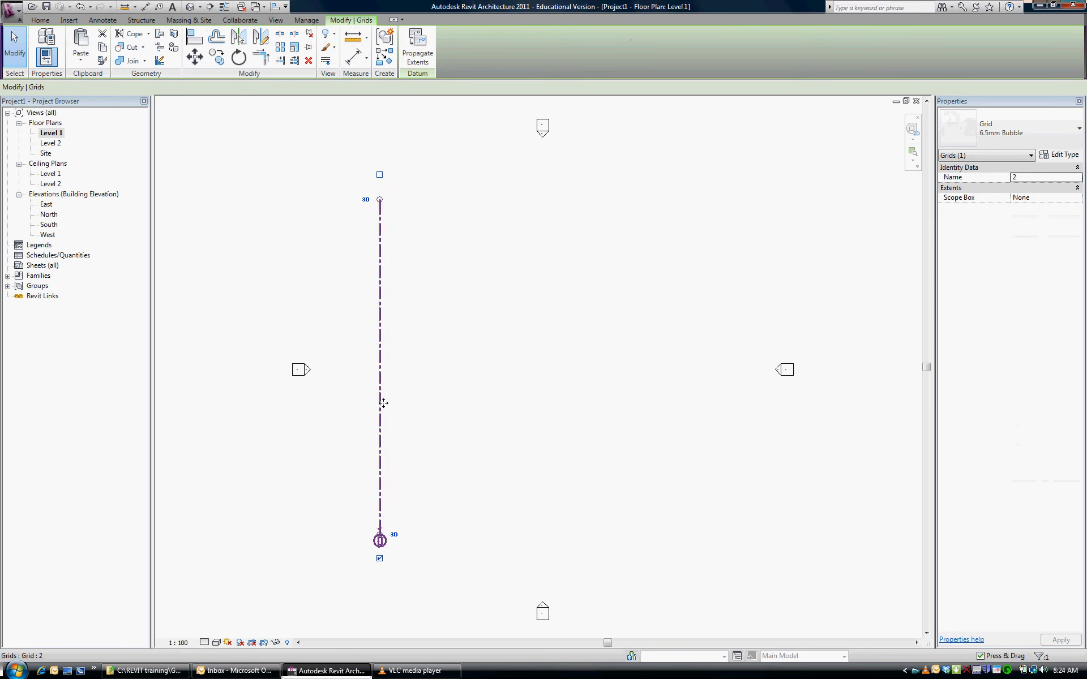
click(380, 176)
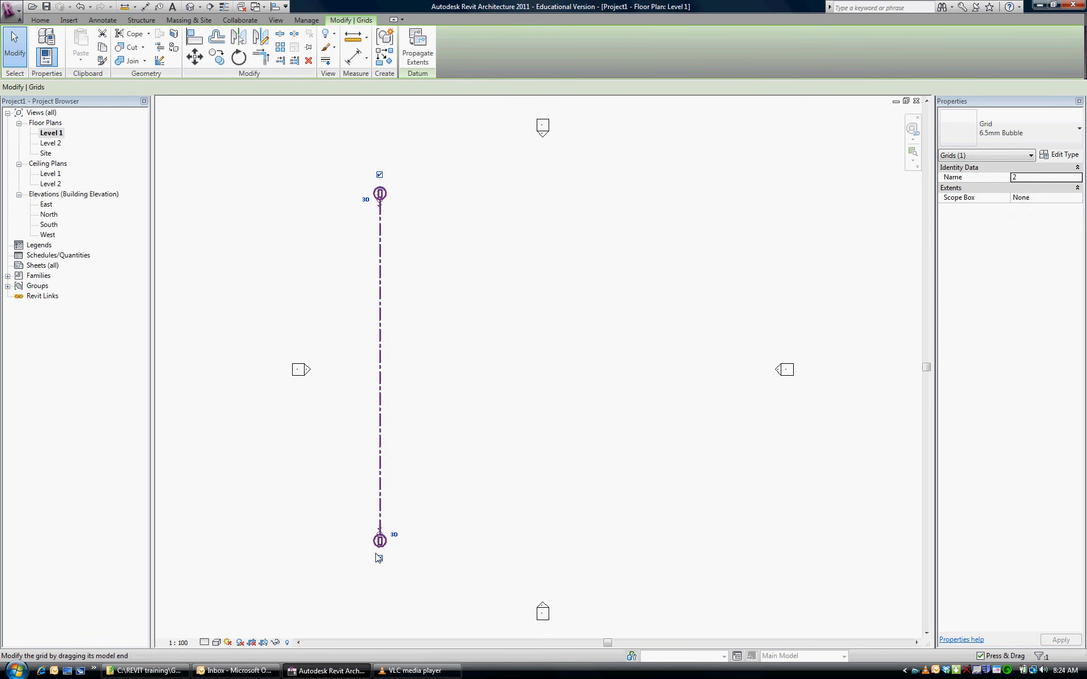
click(379, 559)
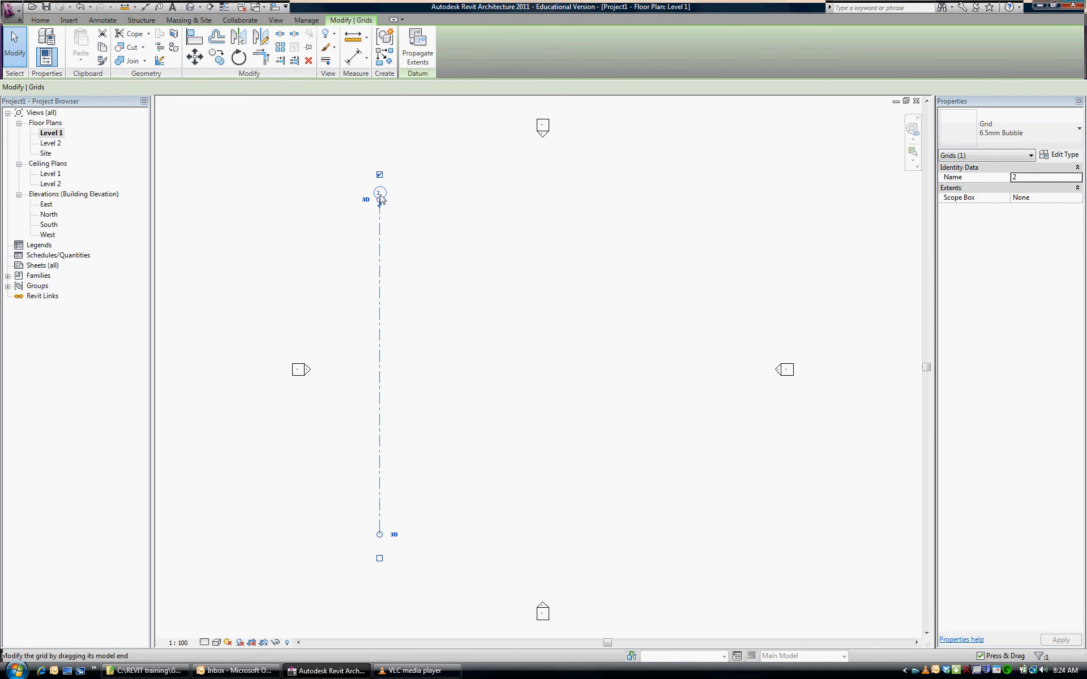
Renumber the vertical grid line as 1 in its bubble
click(379, 193)
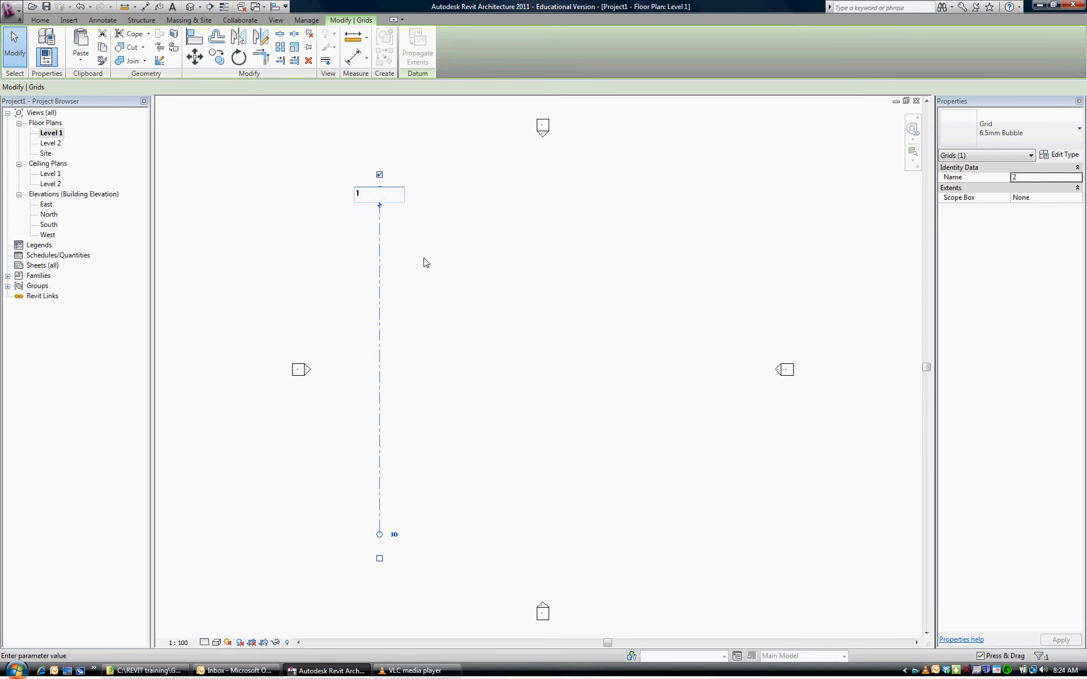
key(Return)
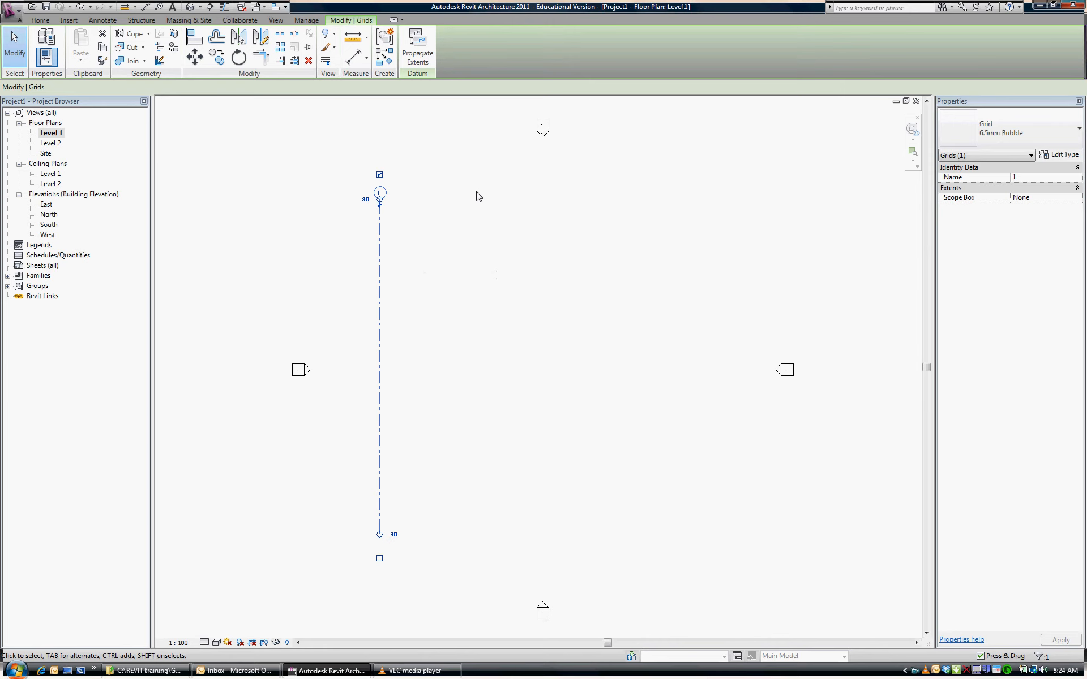
click(392, 242)
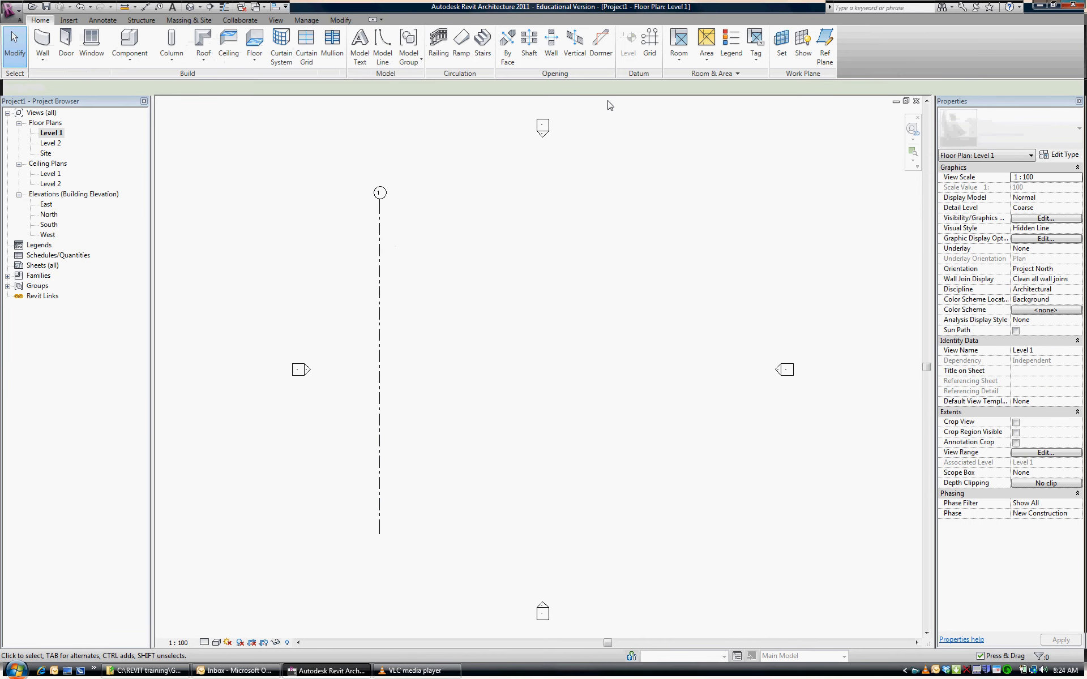
Draw three more vertical grid lines east of grid 1, from bottom to top, with both ends aligned to grid 1
click(651, 40)
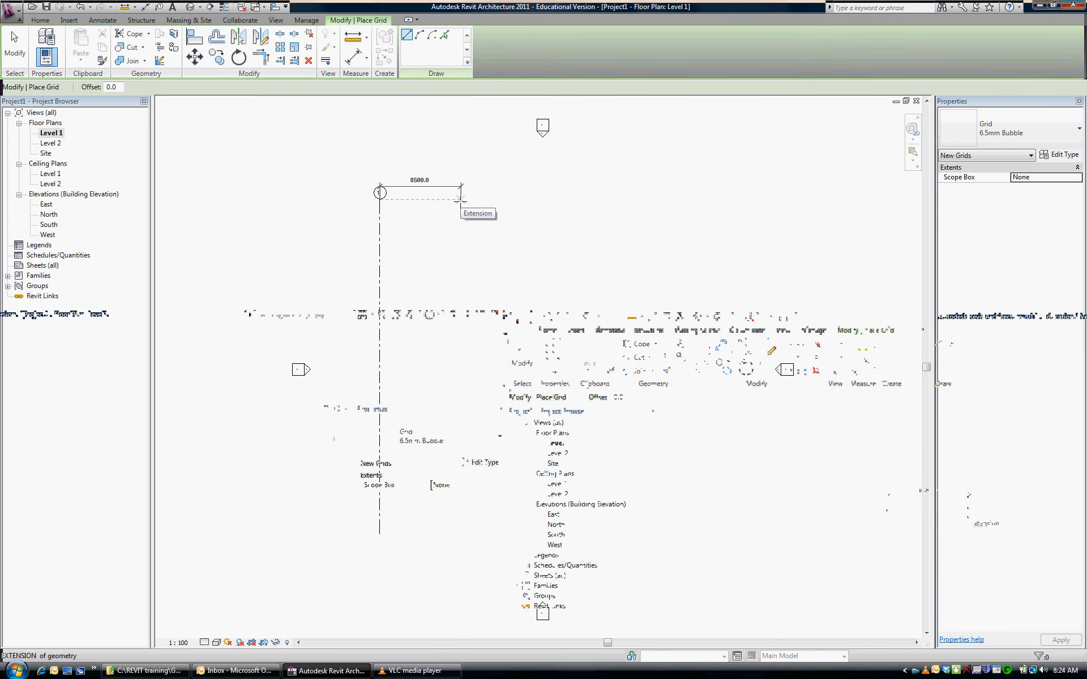
click(460, 199)
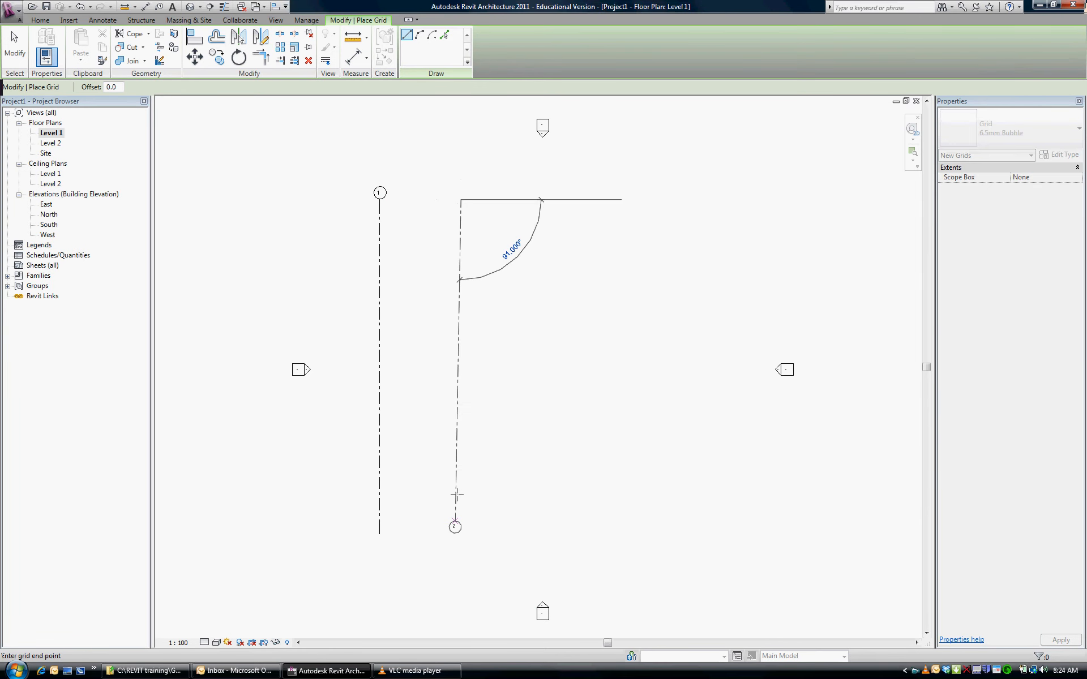
key(Escape)
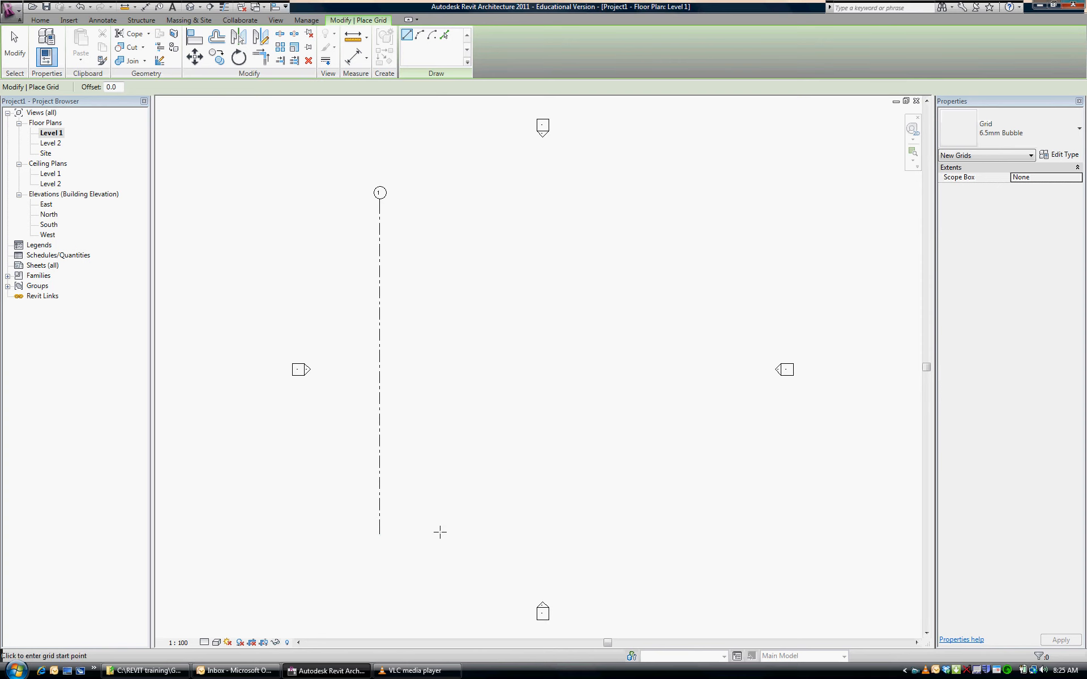
click(445, 534)
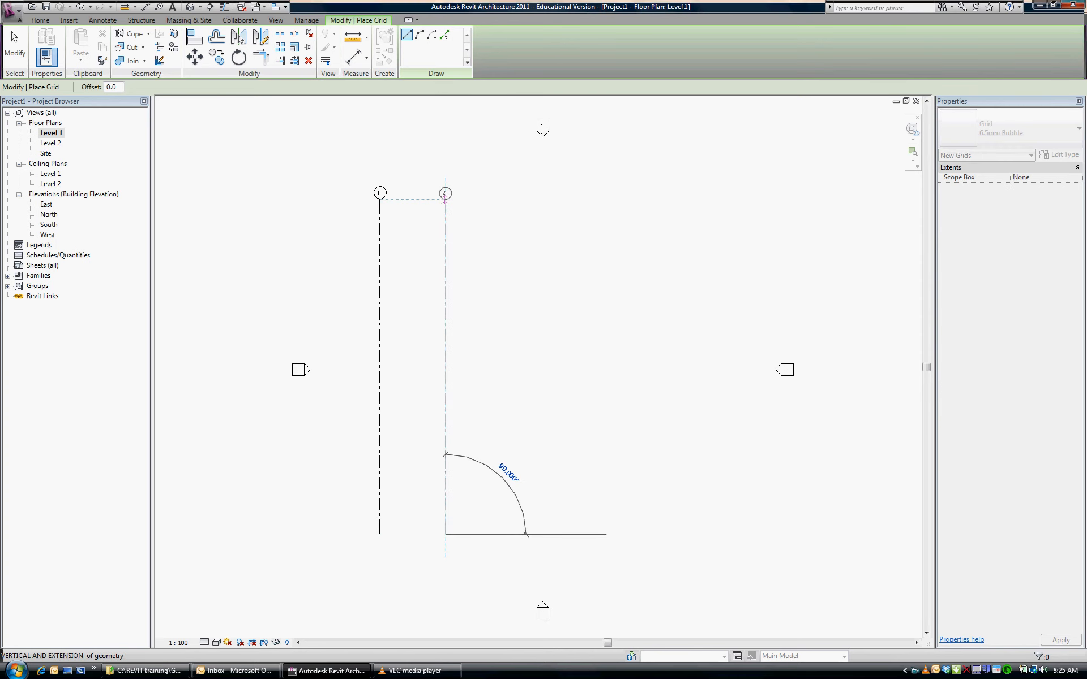
click(445, 199)
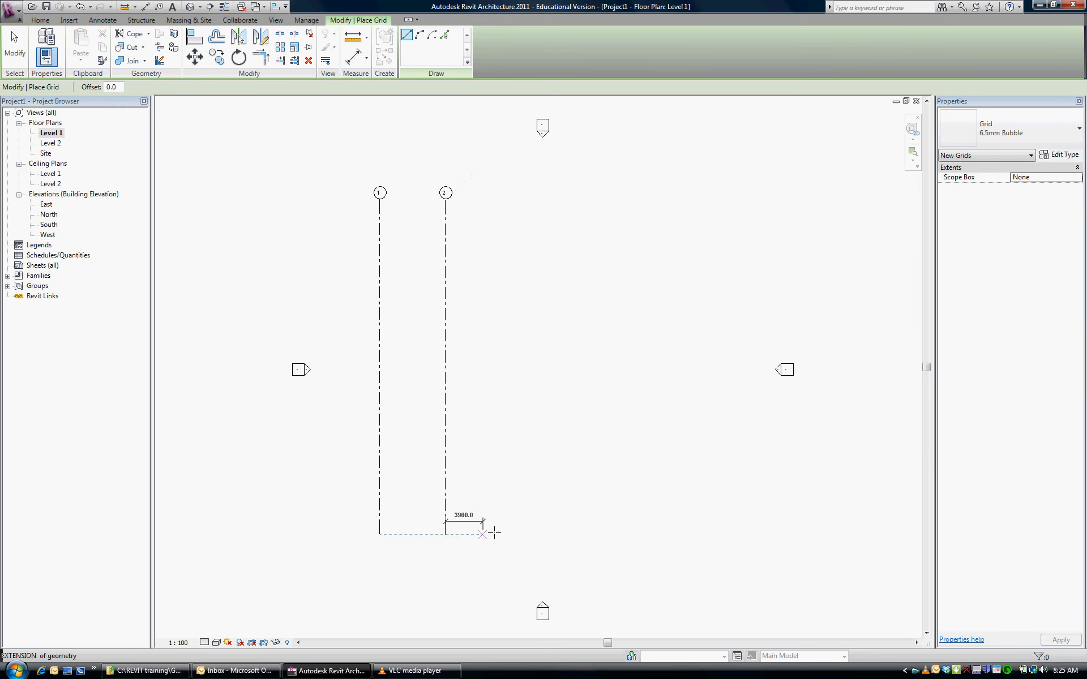
click(539, 534)
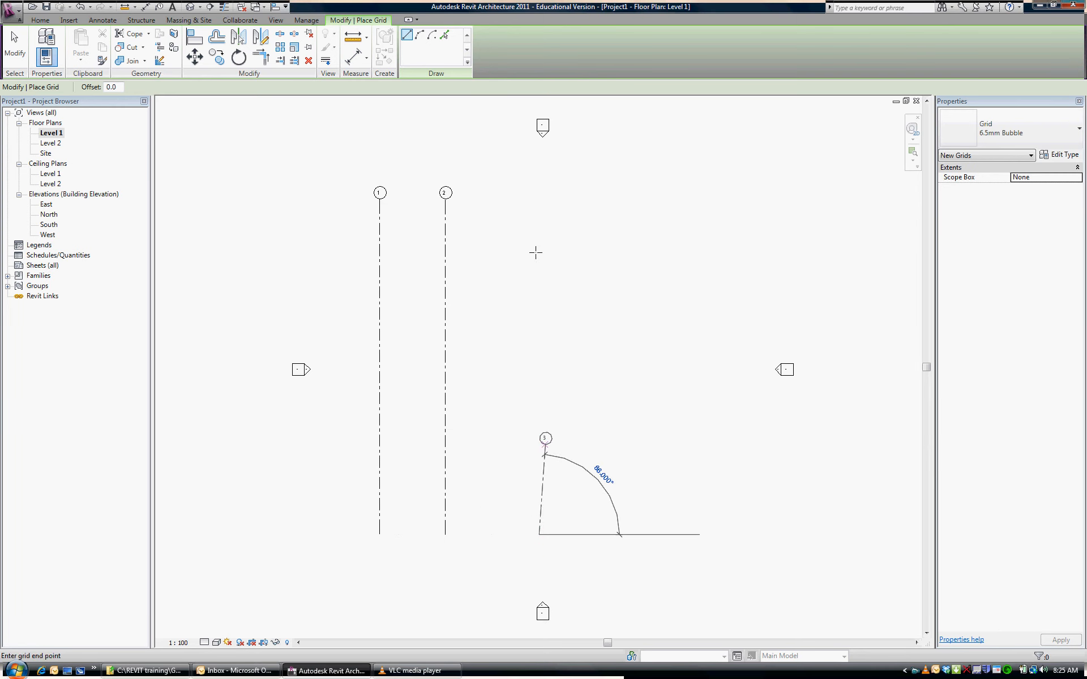
click(538, 194)
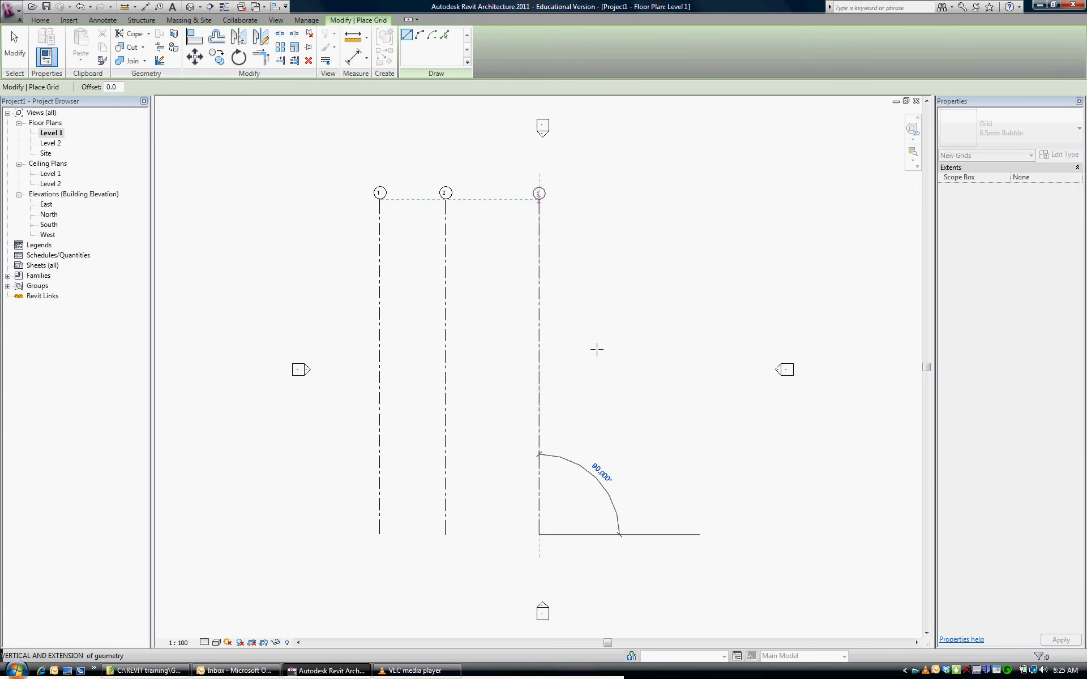
click(628, 535)
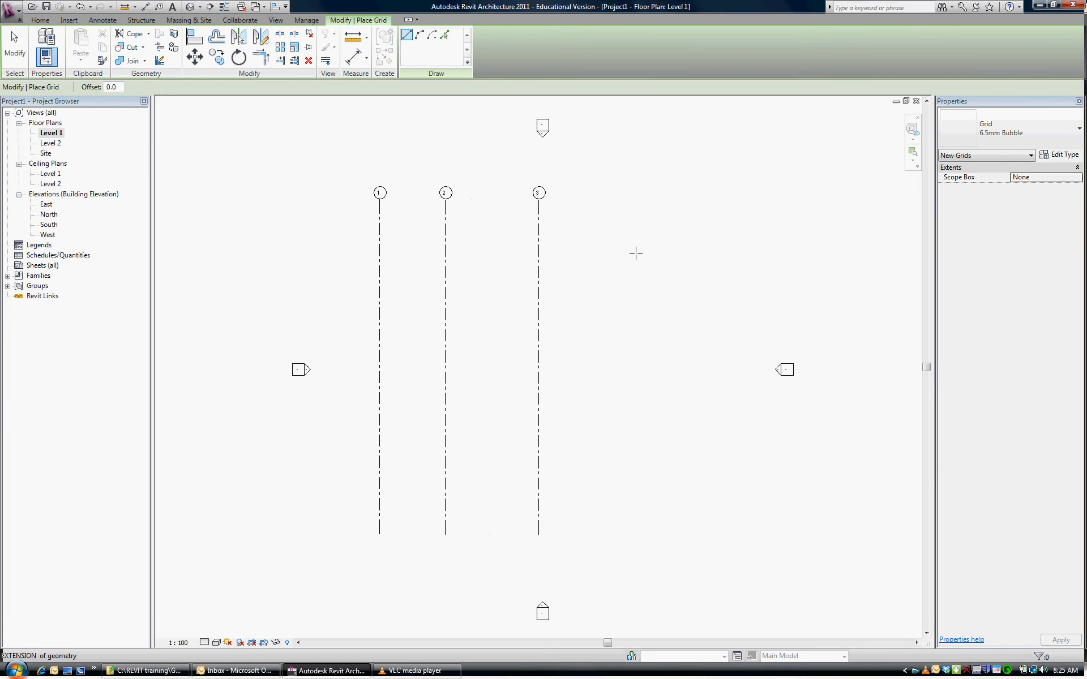
click(629, 193)
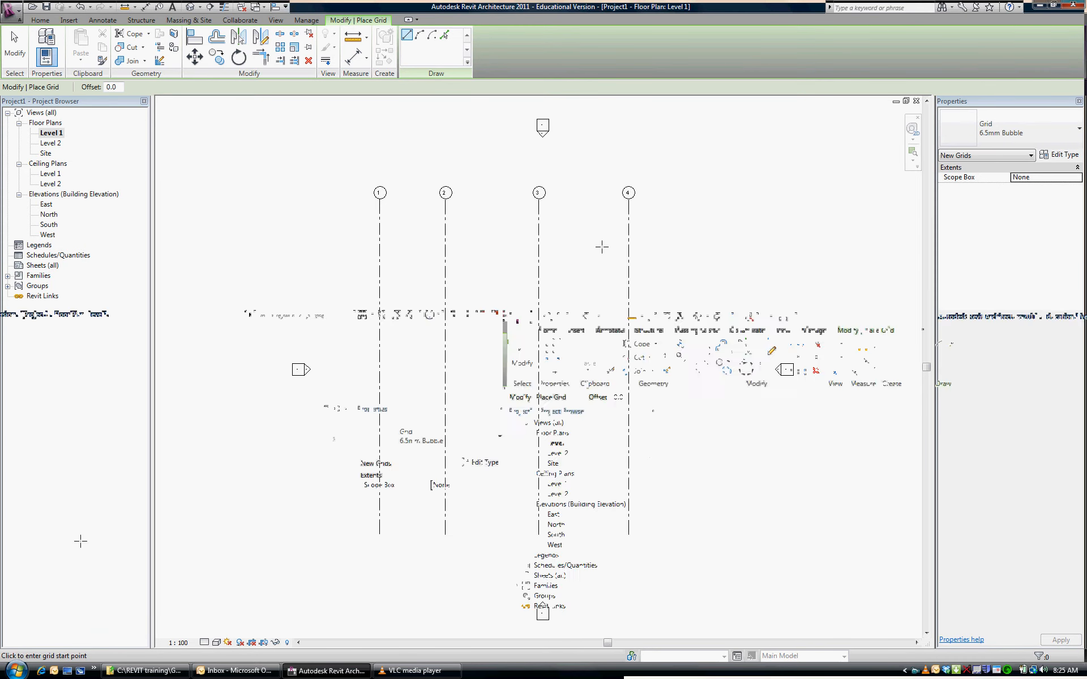
Draw a horizontal grid line from east to west across the four vertical grids, just below their bubbles
click(707, 218)
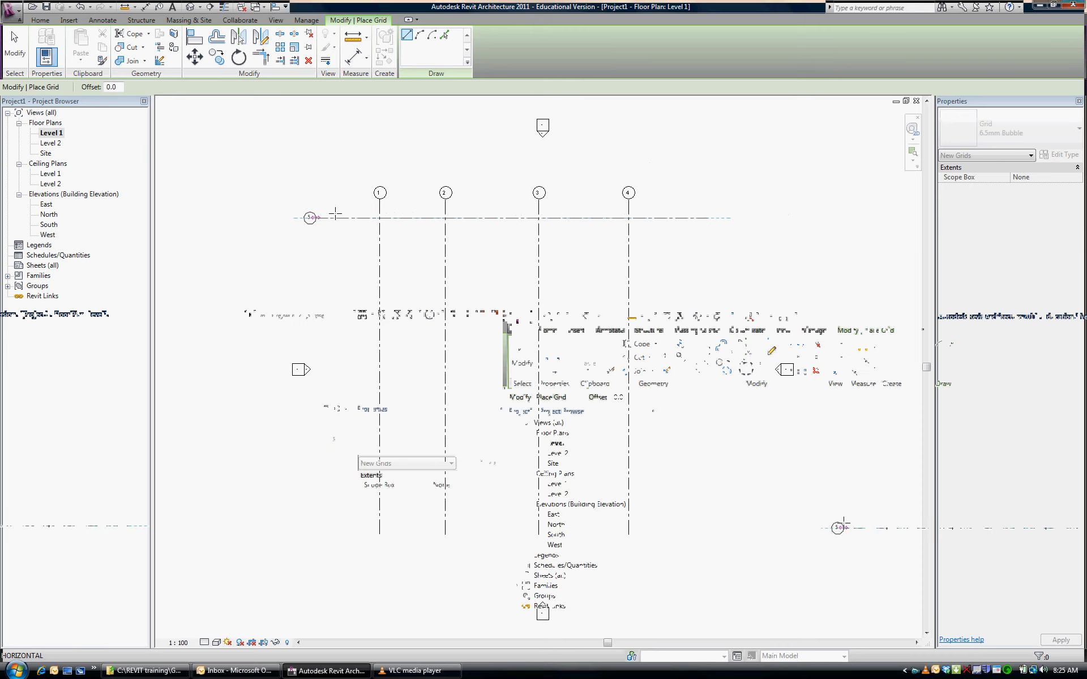
click(335, 217)
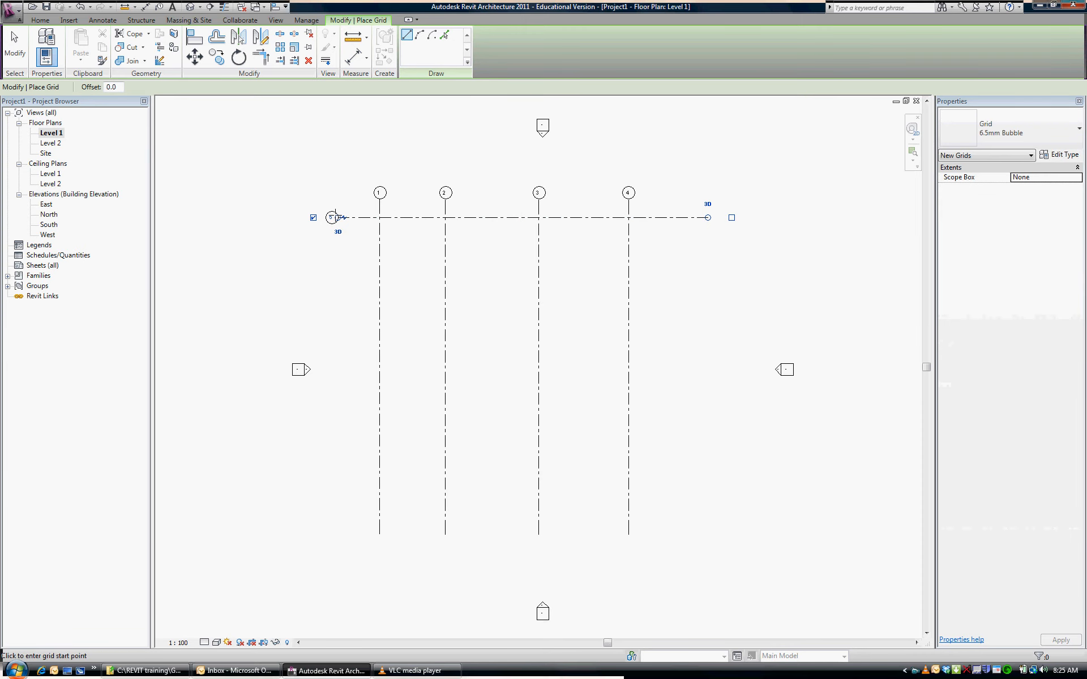
scroll(334, 217, up, 3)
key(Escape)
key(Escape)
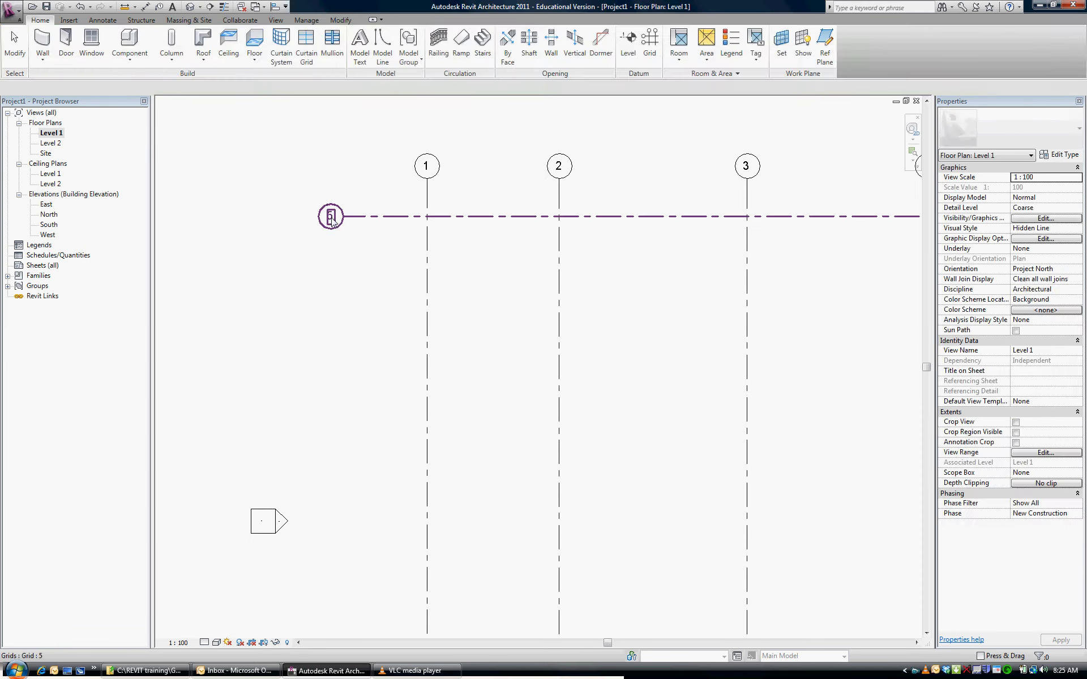
Rename the horizontal grid line as A in its bubble
click(331, 216)
click(331, 216)
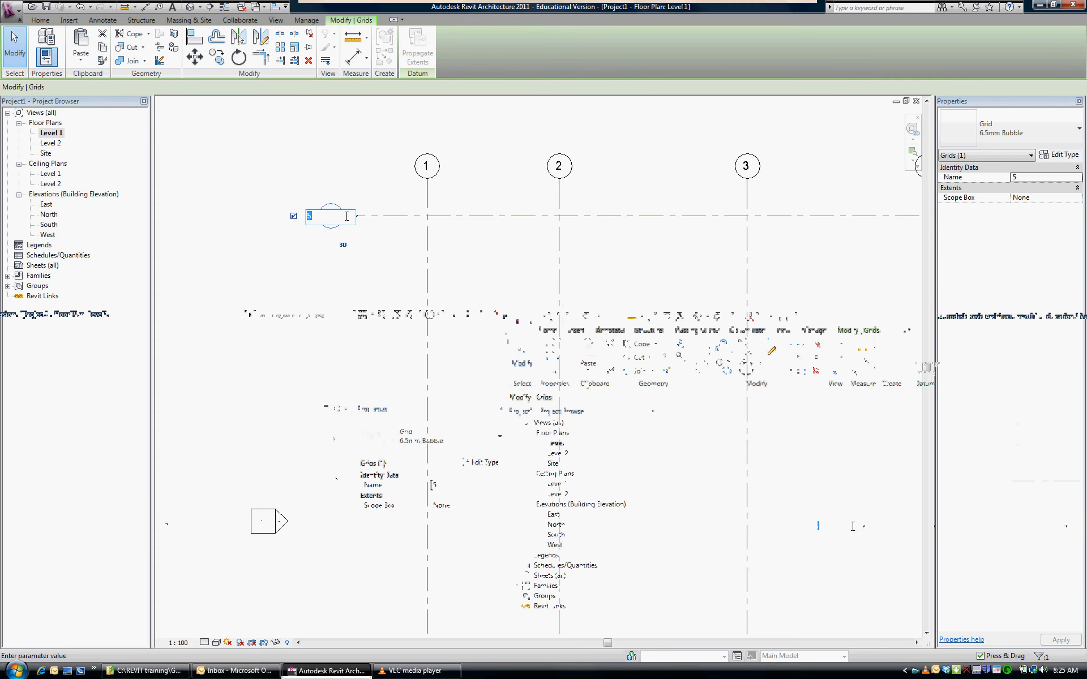
text(A)
key(Return)
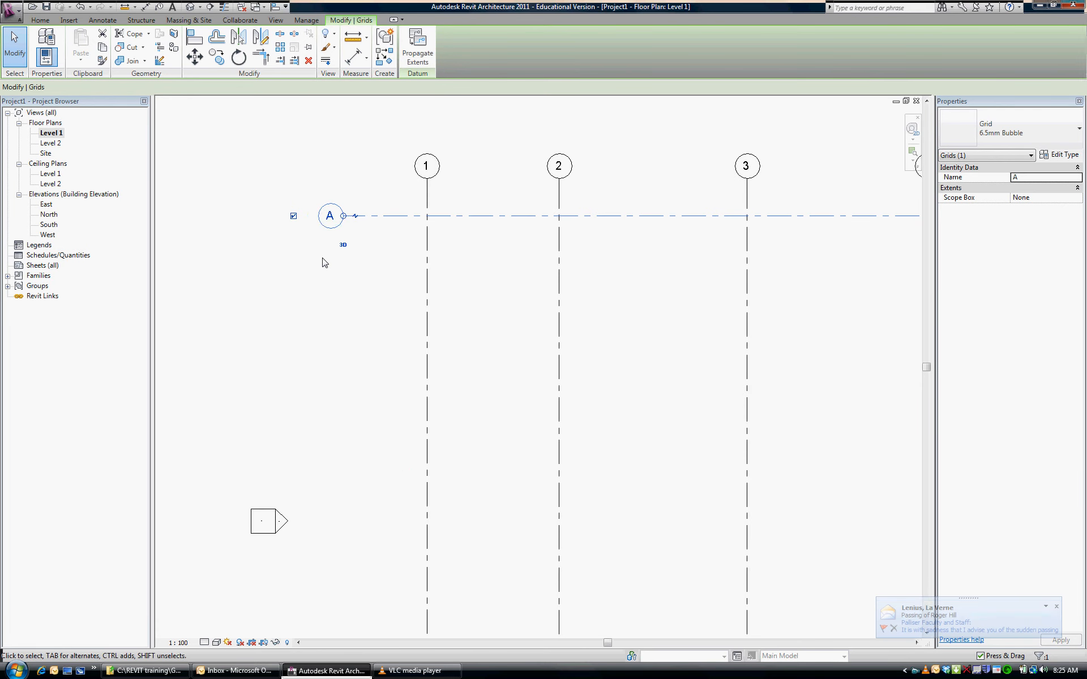
scroll(323, 259, down, 2)
scroll(333, 191, down, 1)
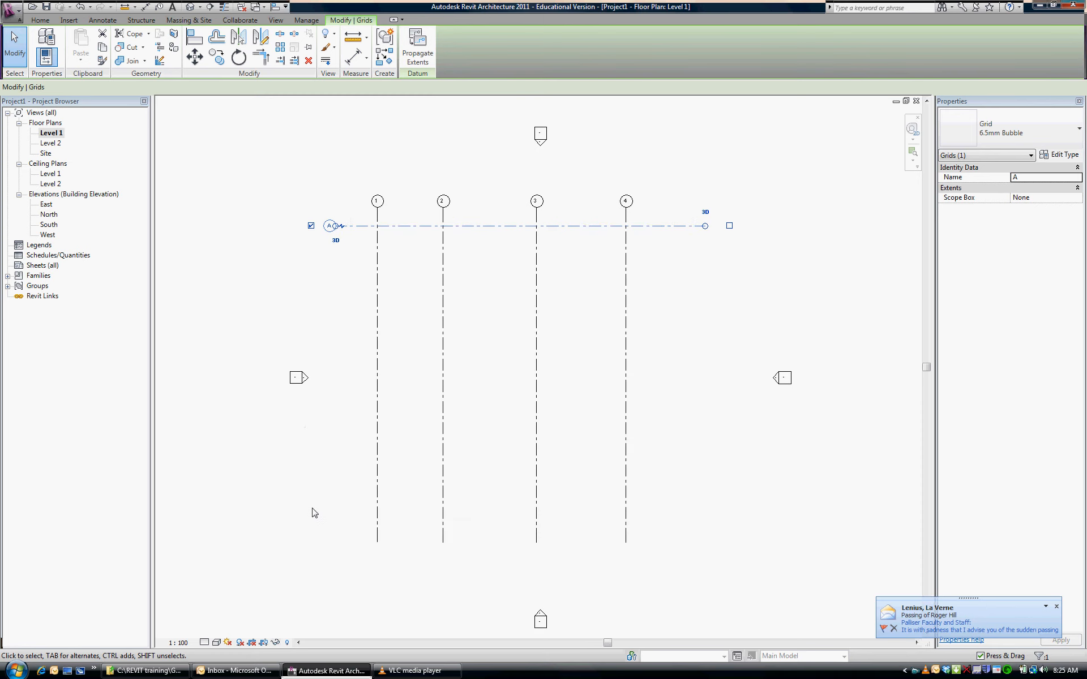
click(413, 249)
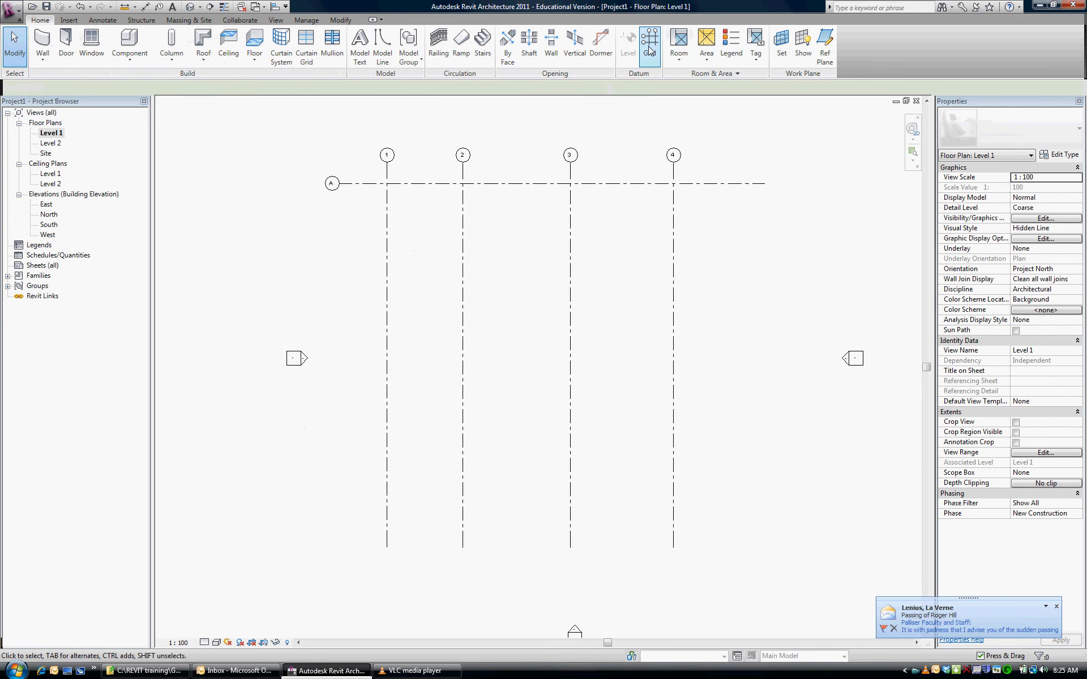
Draw two horizontal grid lines below grid A, aligned with its ends and spaced about 4700 and 5700 mm apart
key(g)
key(r)
click(765, 235)
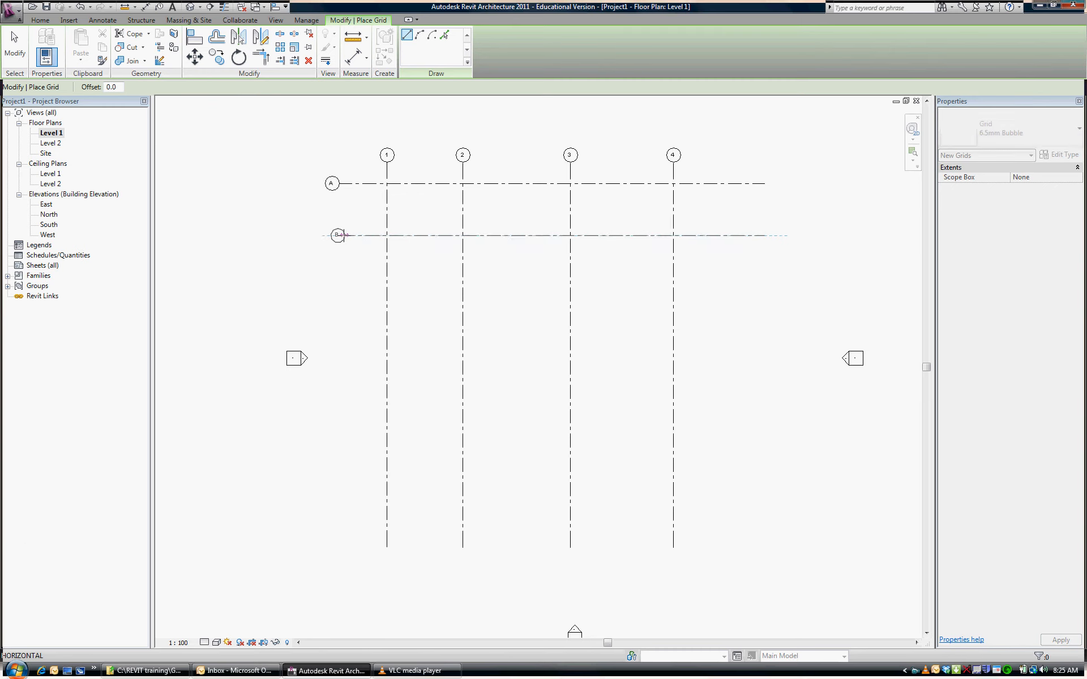
click(339, 234)
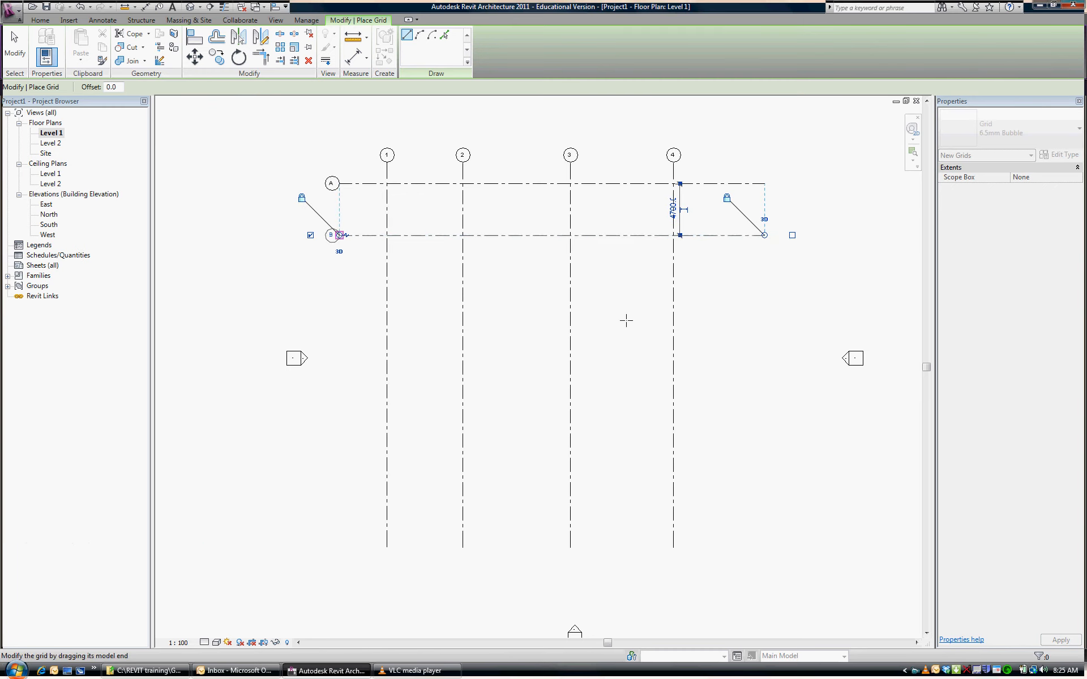
click(765, 298)
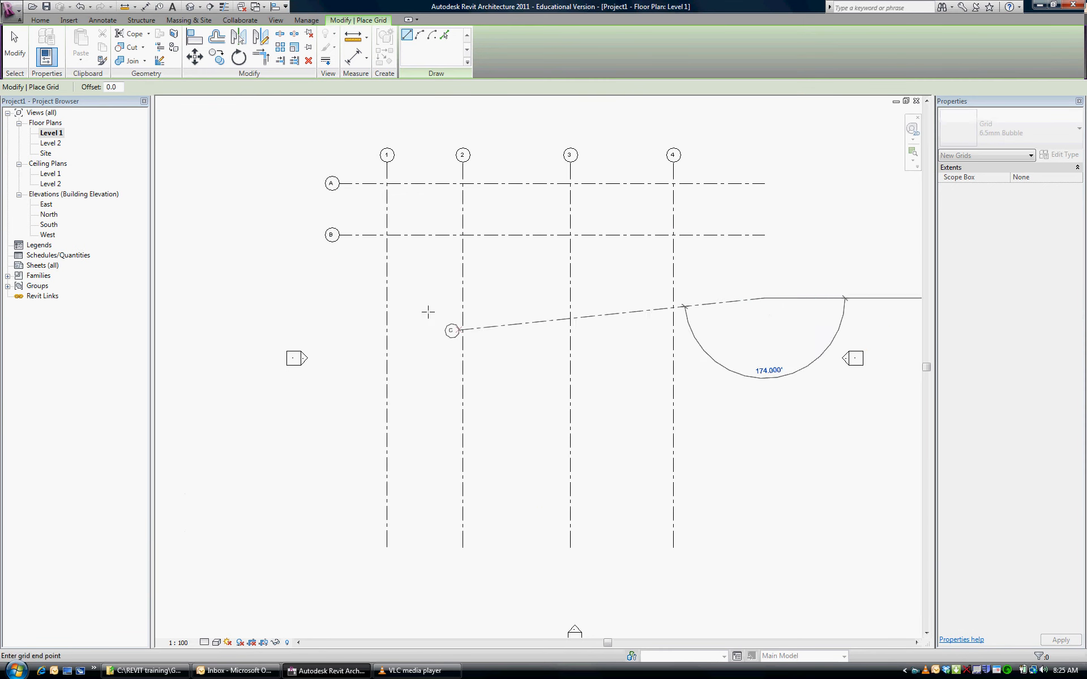
click(338, 298)
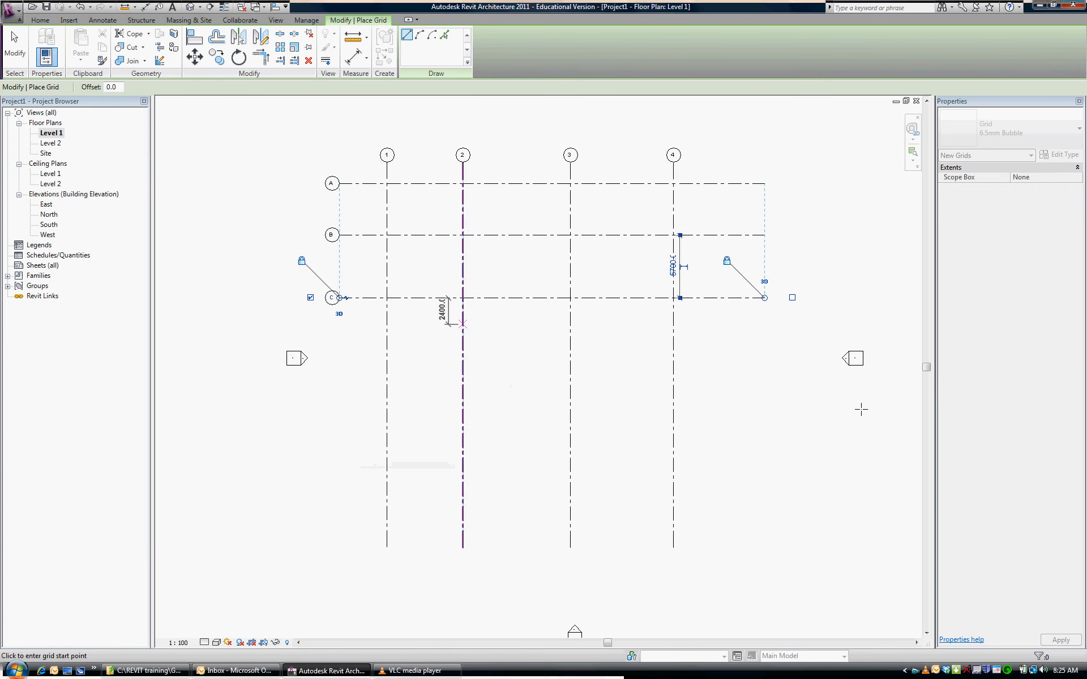
Draw three more horizontal grid lines below grid C, aligned with its ends, spacing the first two about 7400 and 6500 mm
click(763, 379)
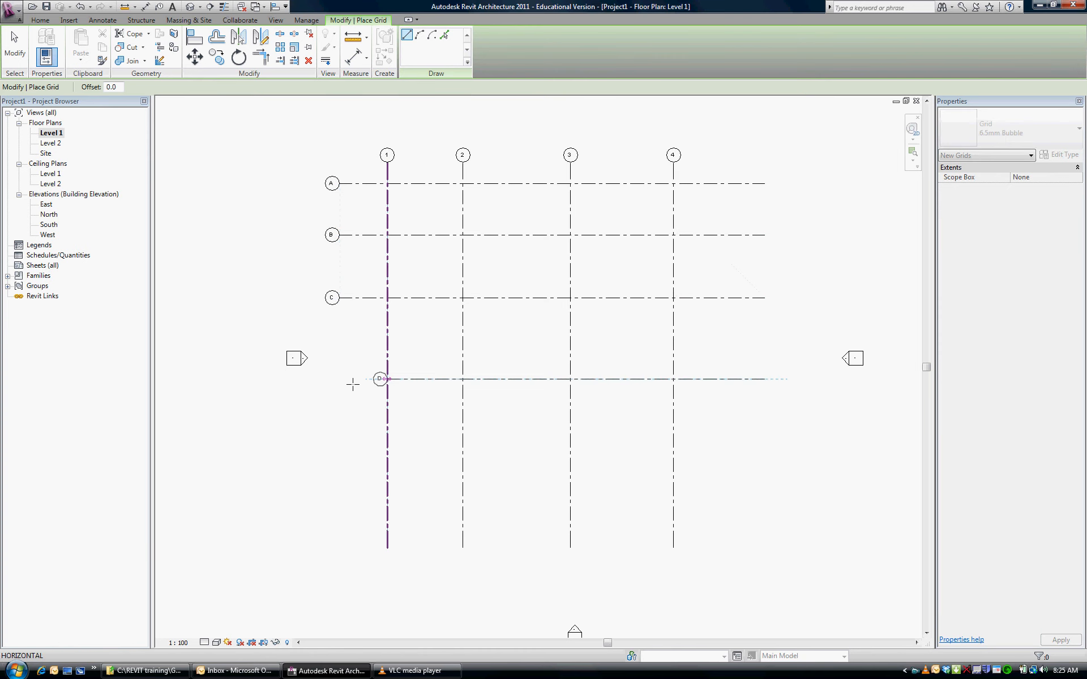
click(339, 379)
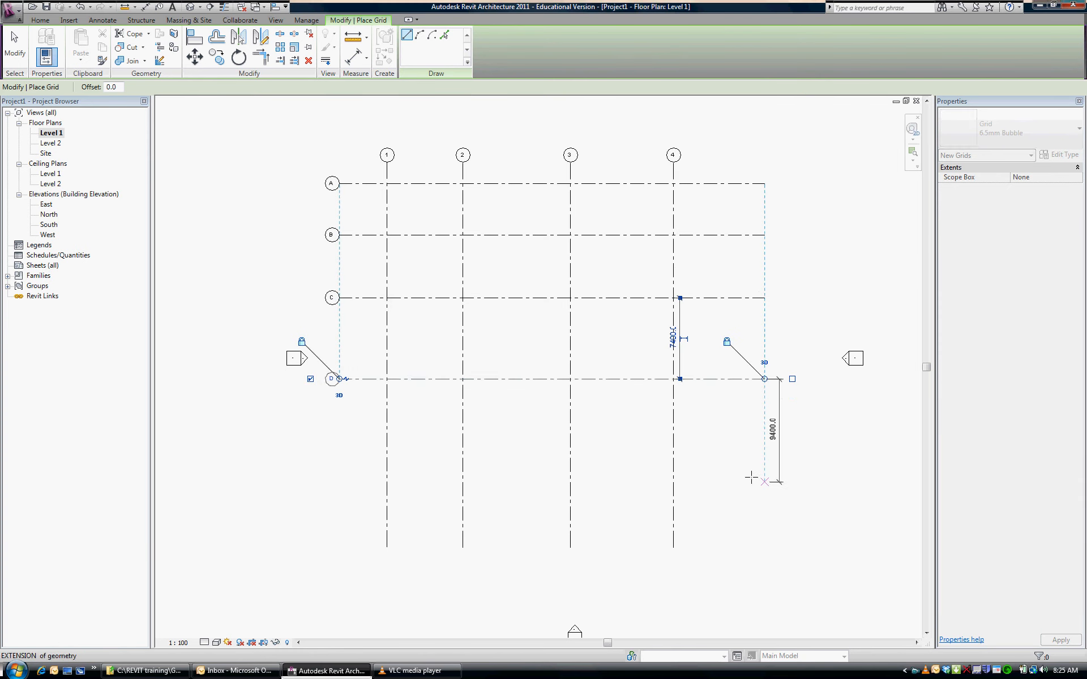
click(764, 450)
click(339, 450)
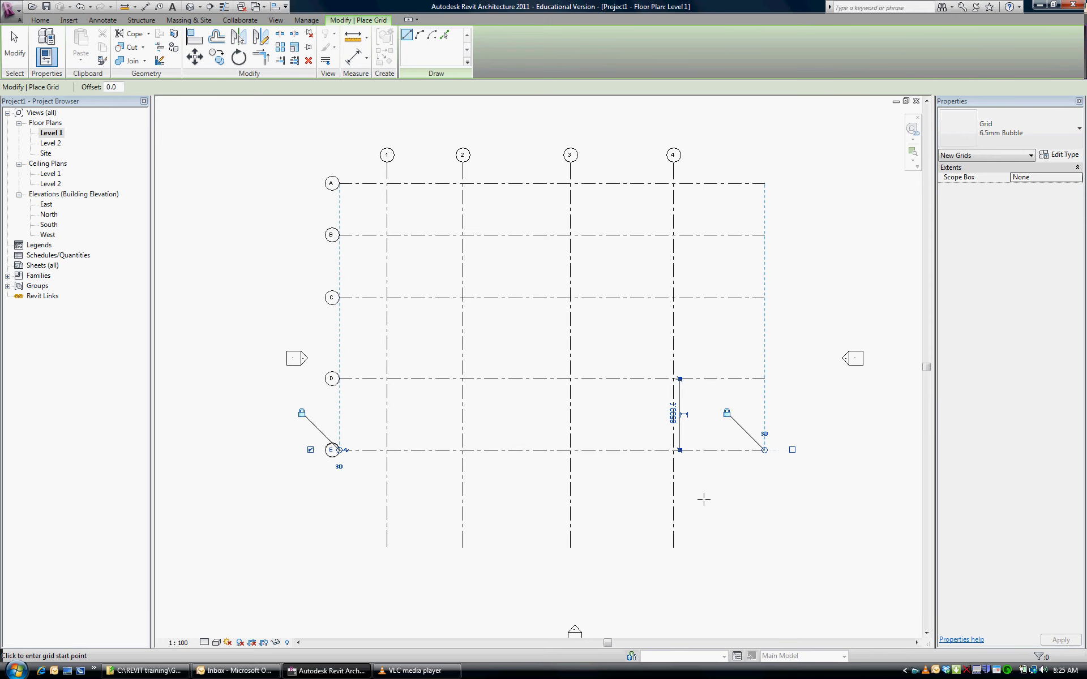
click(761, 512)
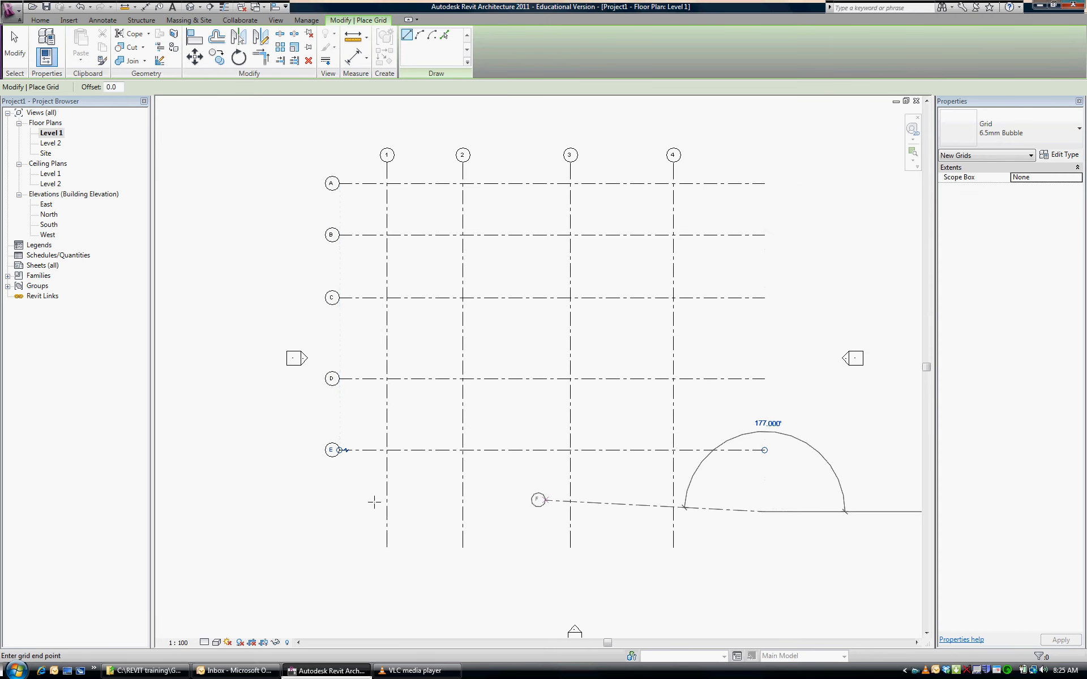
click(339, 512)
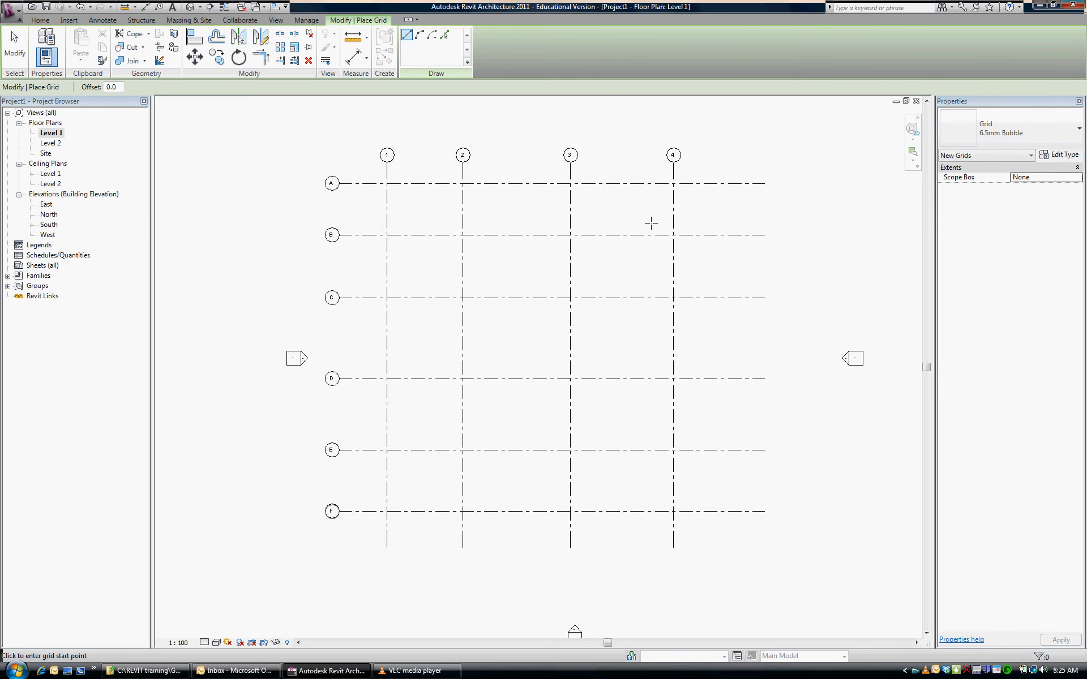
Finish placing grids and set the spacing between vertical grids 1 and 2 to 6000 mm by moving grid 2
key(Escape)
key(Escape)
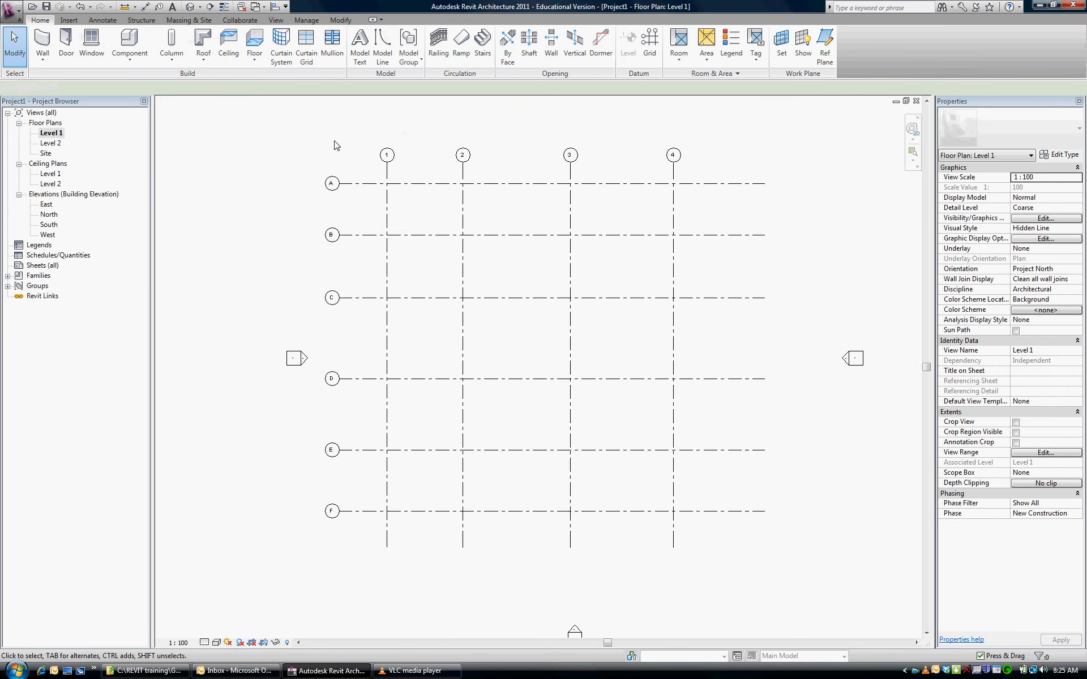
click(463, 180)
click(426, 467)
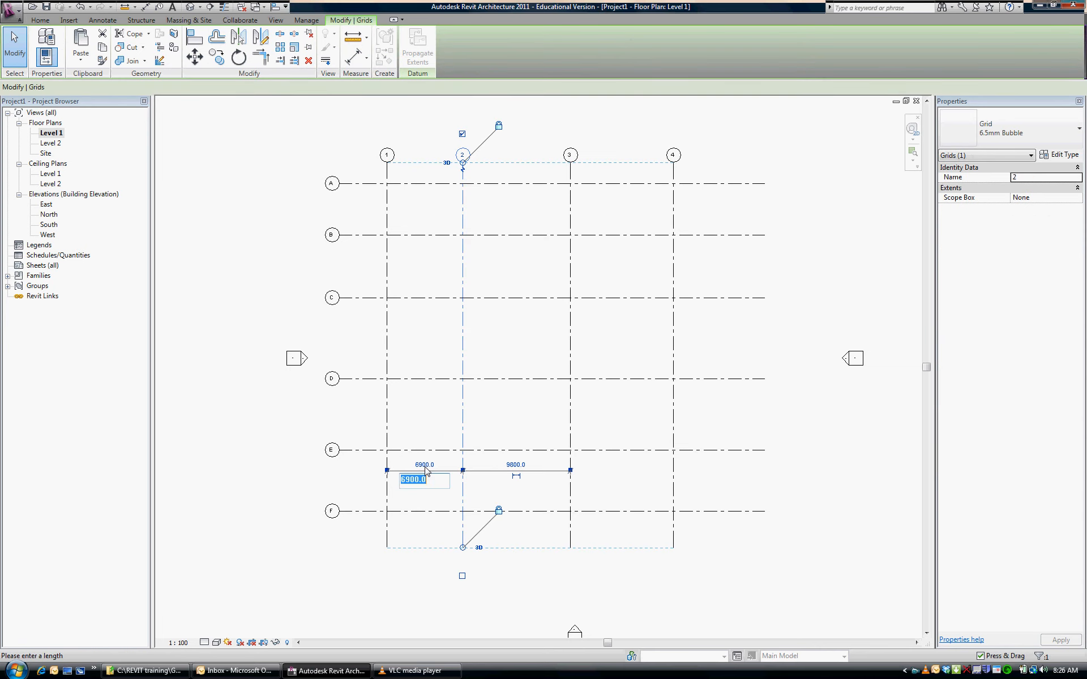
text(6000)
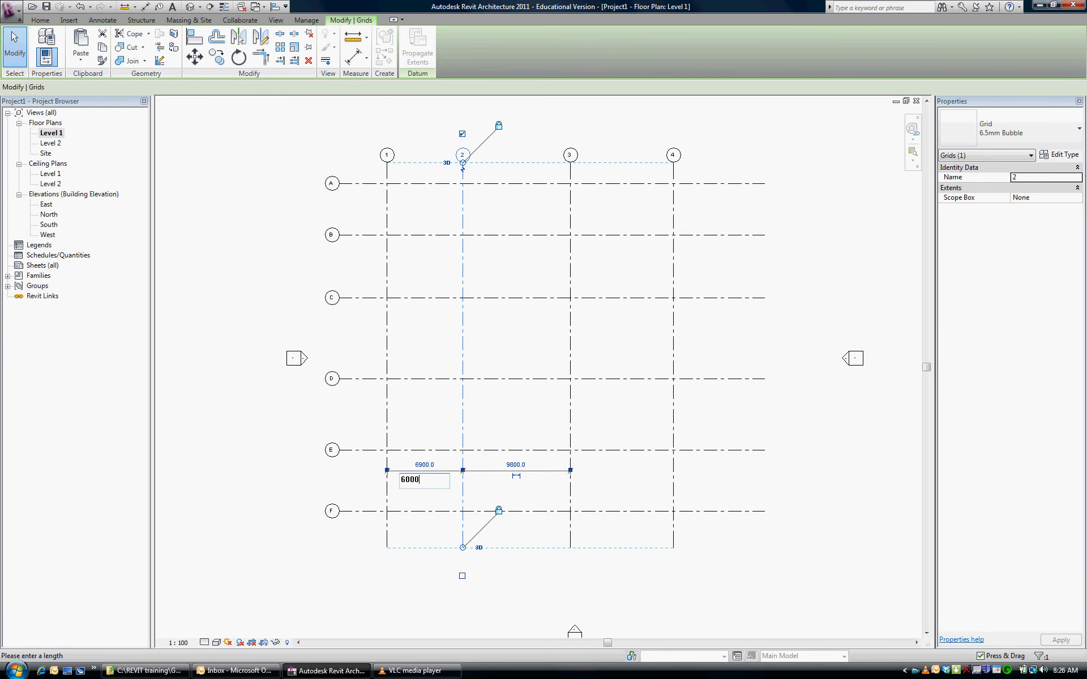
key(Return)
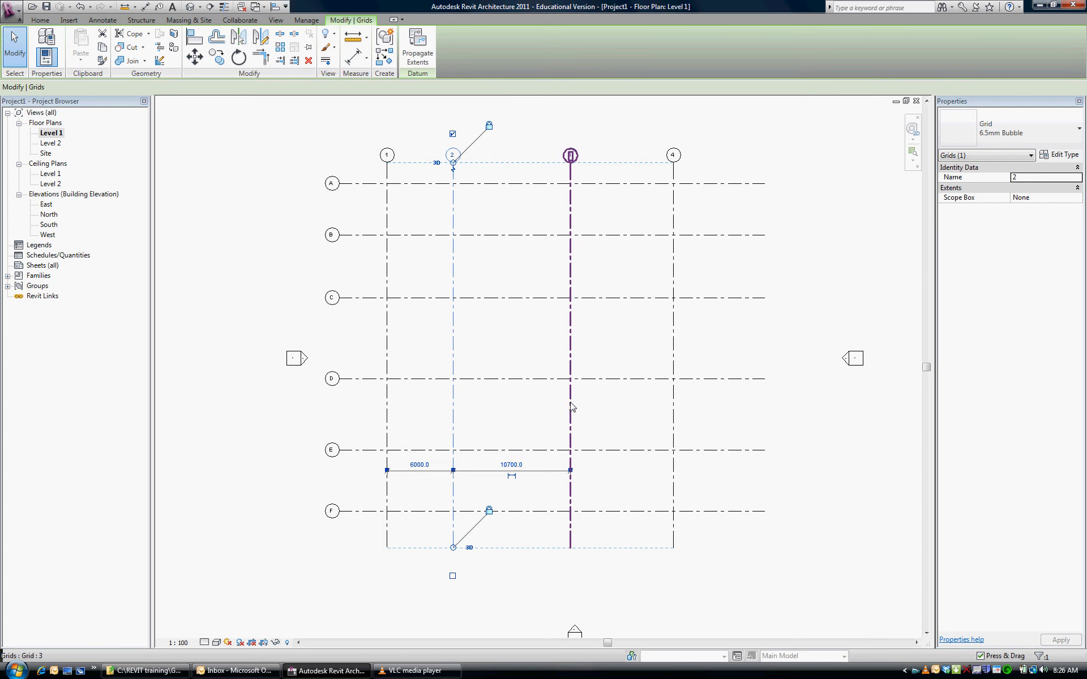
Move grid 3 so that its spacing from grid 2 is 12000 mm
click(570, 406)
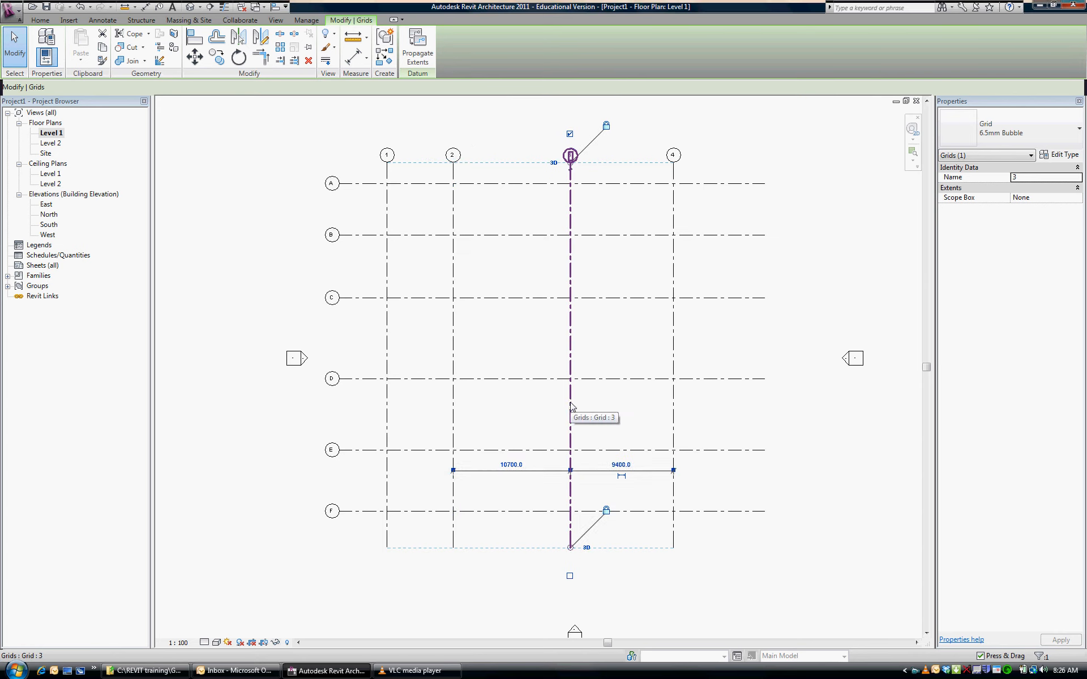
click(512, 465)
text(1)
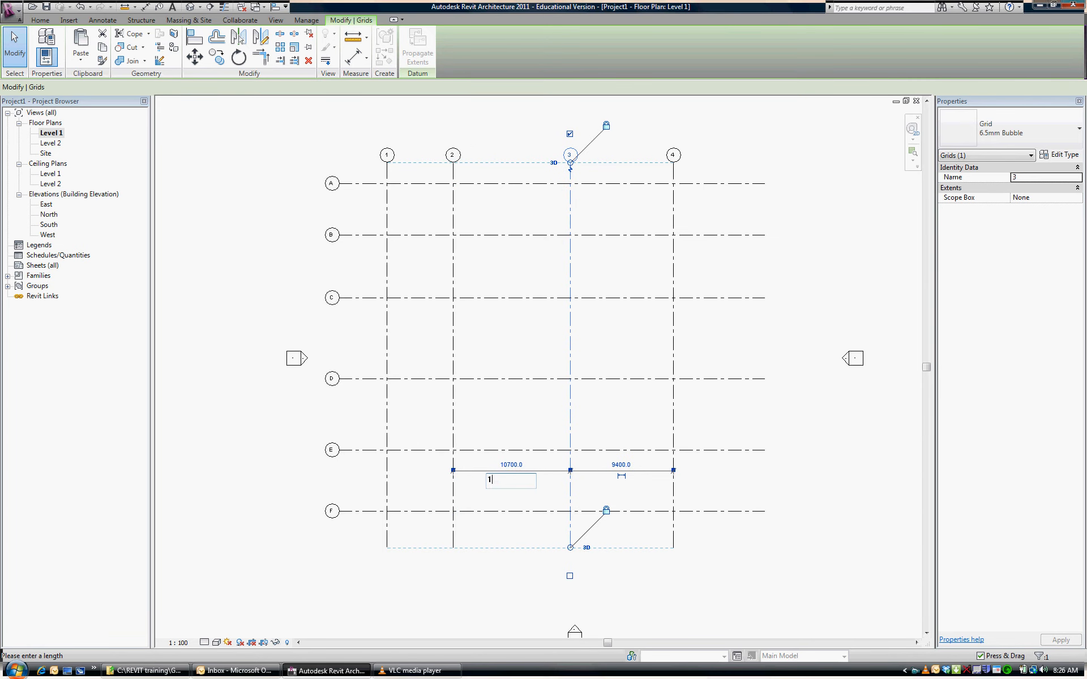
text(2000)
key(Return)
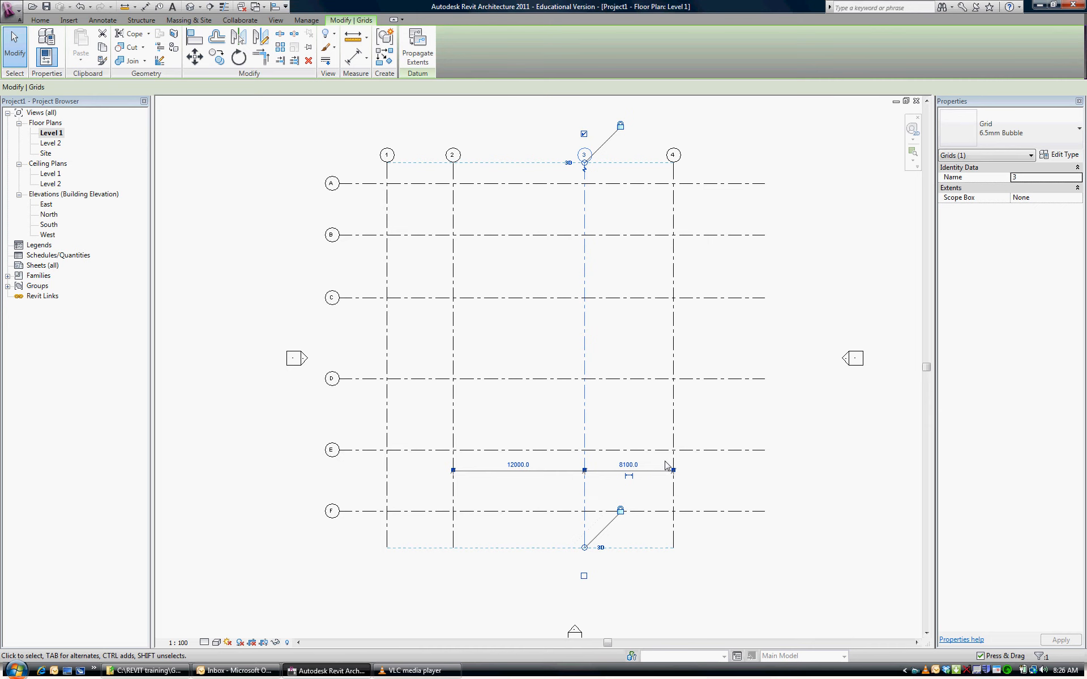
Move grid 4 so that its spacing from grid 3 is 6000 mm
click(673, 479)
click(627, 467)
text(6)
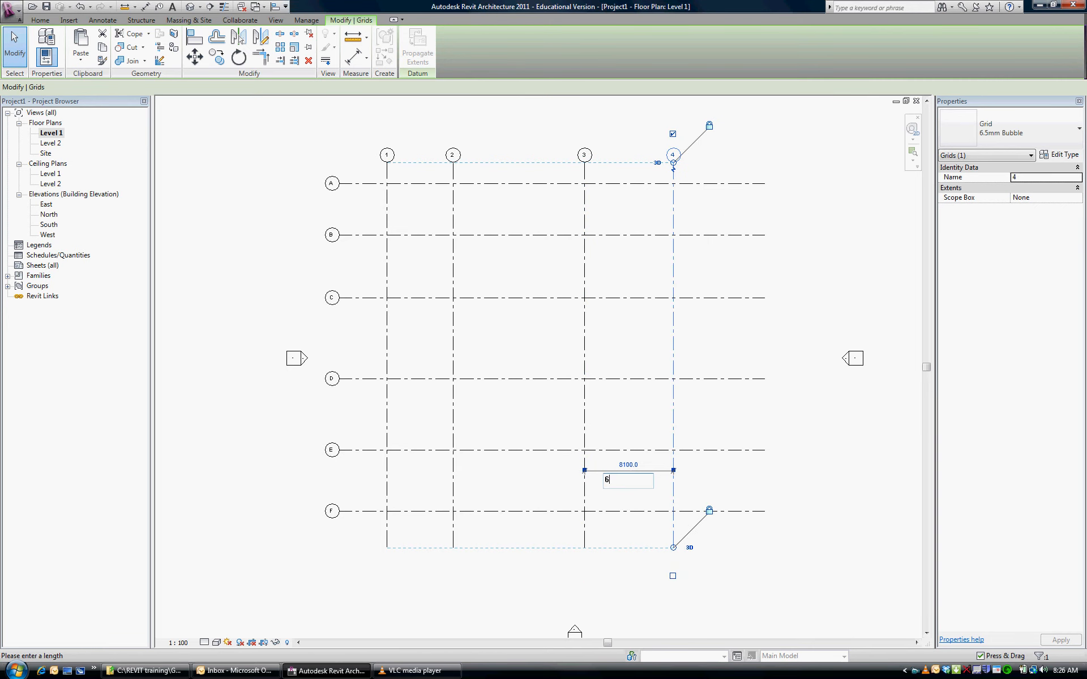
text(000)
key(Return)
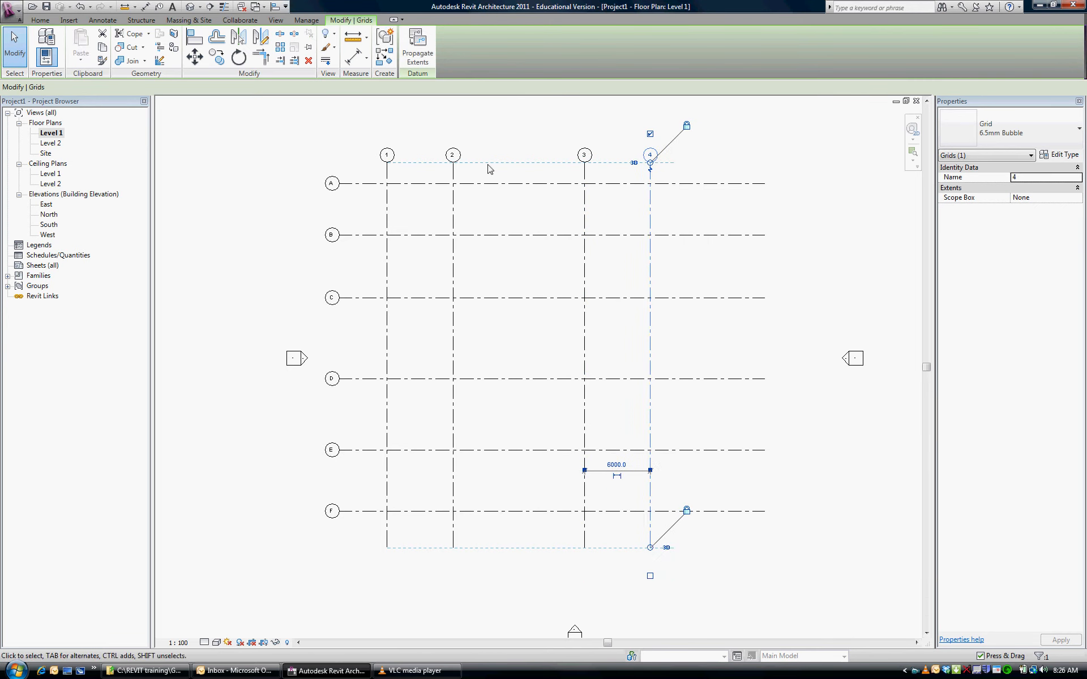
Move horizontal grid B so that its spacing from grid A is 4000 mm
click(365, 235)
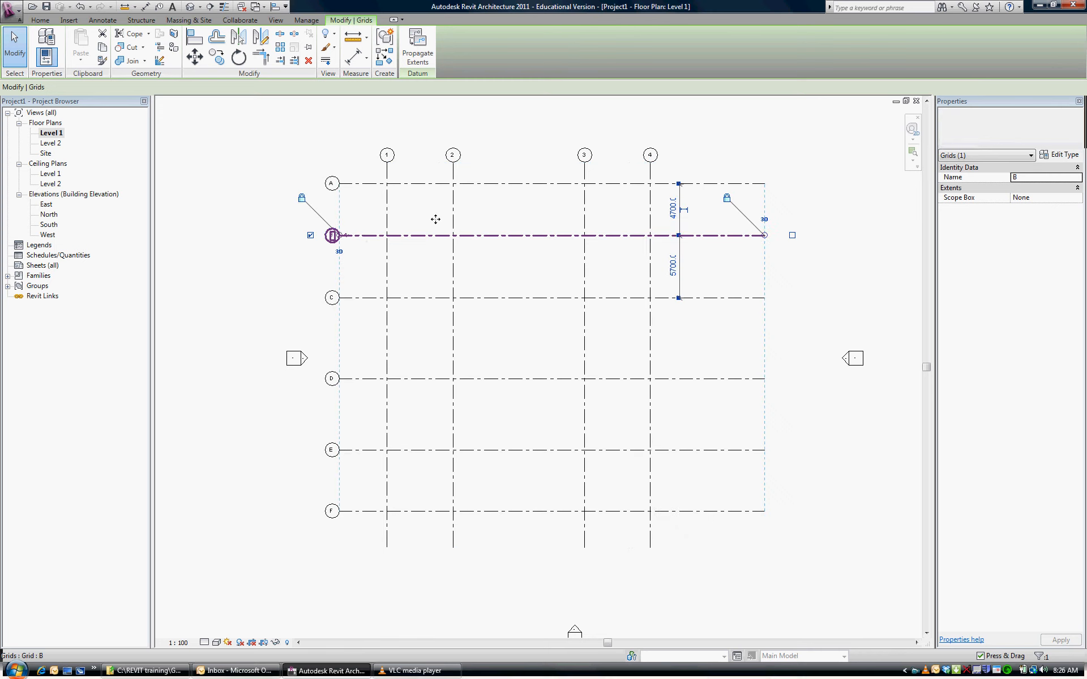
click(672, 210)
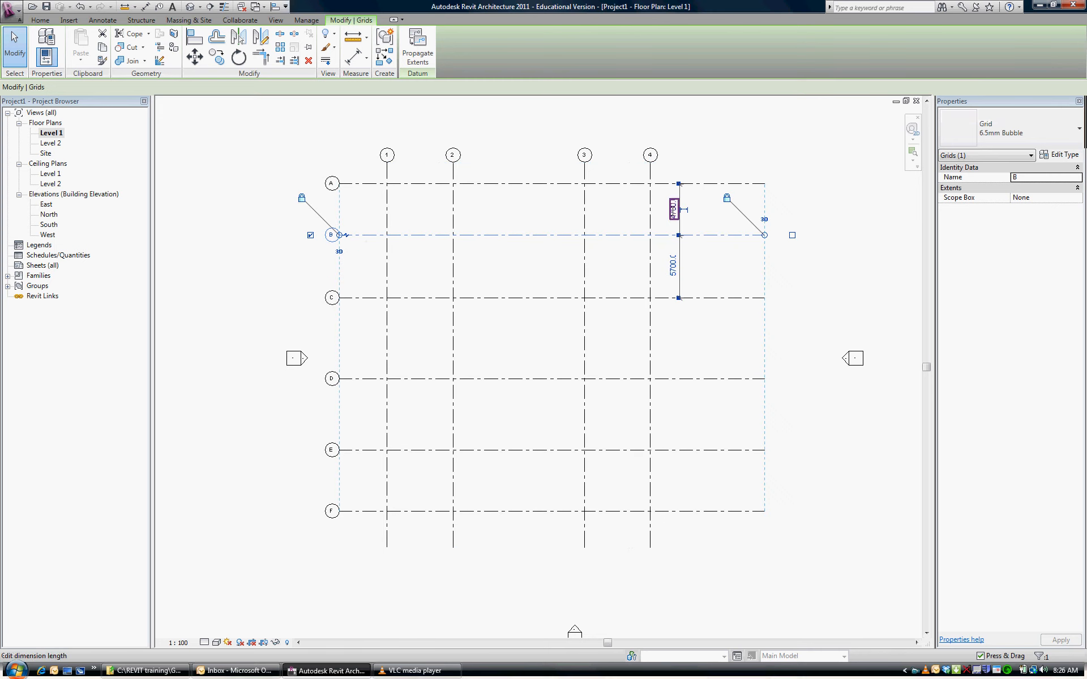
text(4000)
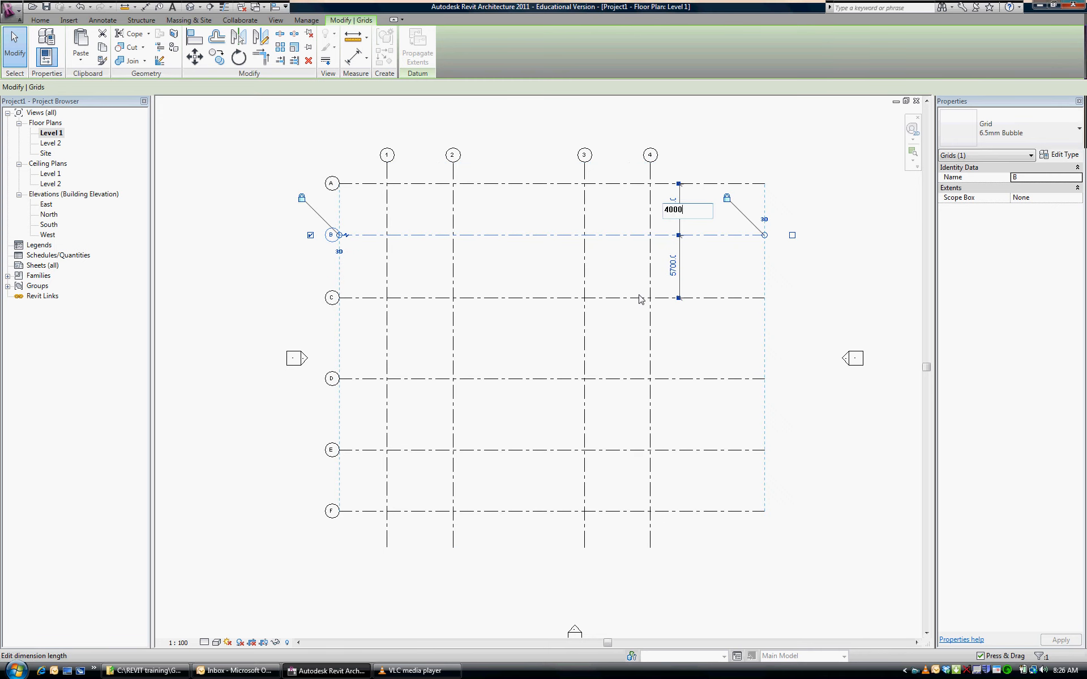
key(Return)
Move horizontal grid C so that its spacing from grid B is 5000 mm
click(663, 297)
click(673, 262)
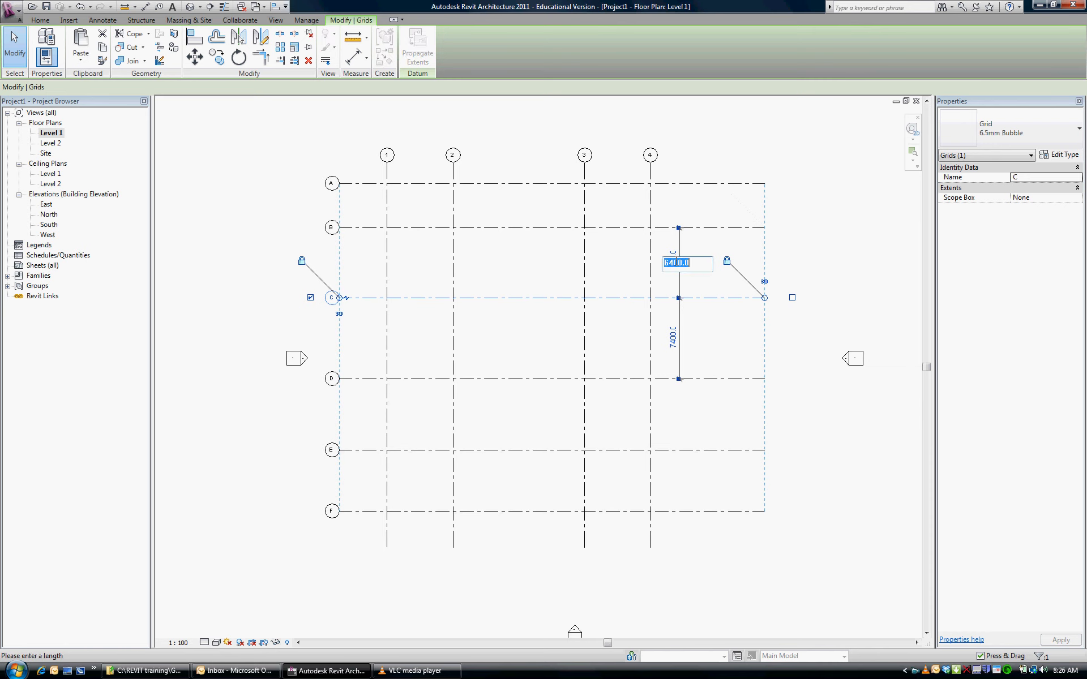
text(5000)
key(Return)
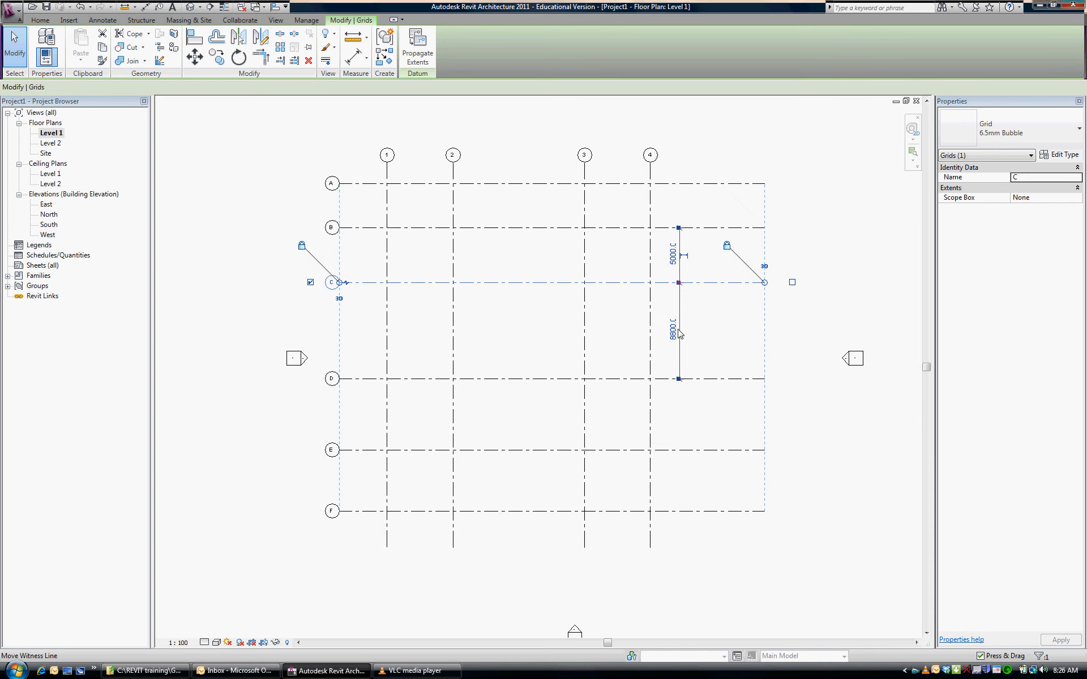
Move horizontal grid D so that its spacing from grid C is 10000 mm
click(671, 380)
click(680, 338)
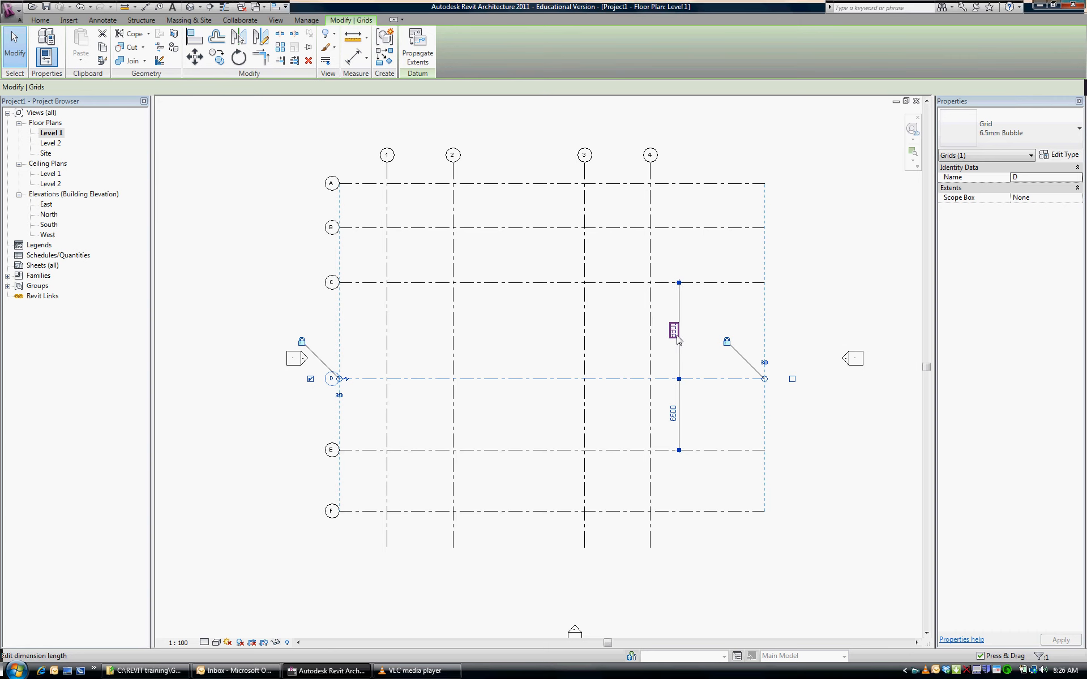
click(678, 338)
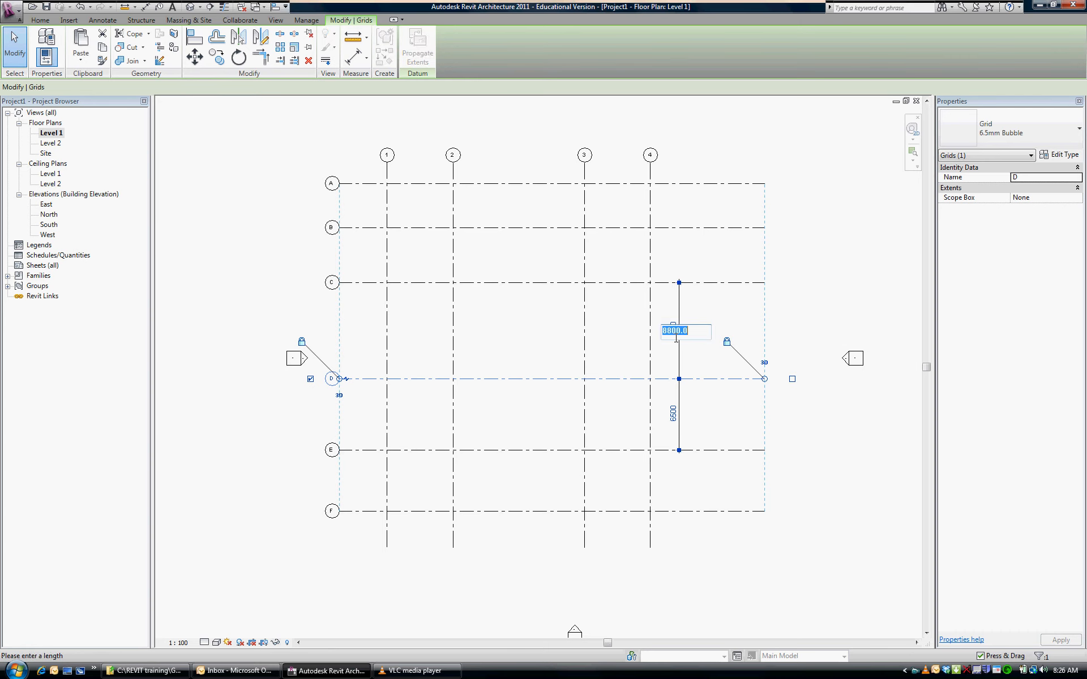
text(10000)
key(Return)
Move horizontal grid E so that its spacing from grid D is 5000 mm
click(663, 451)
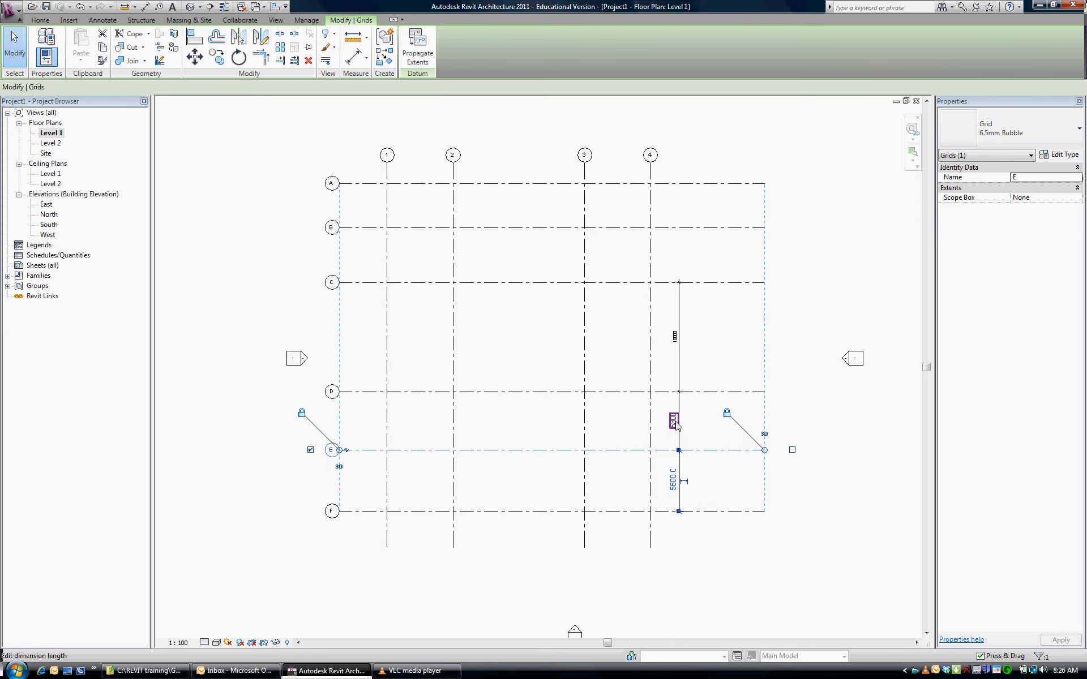
click(674, 420)
text(5000)
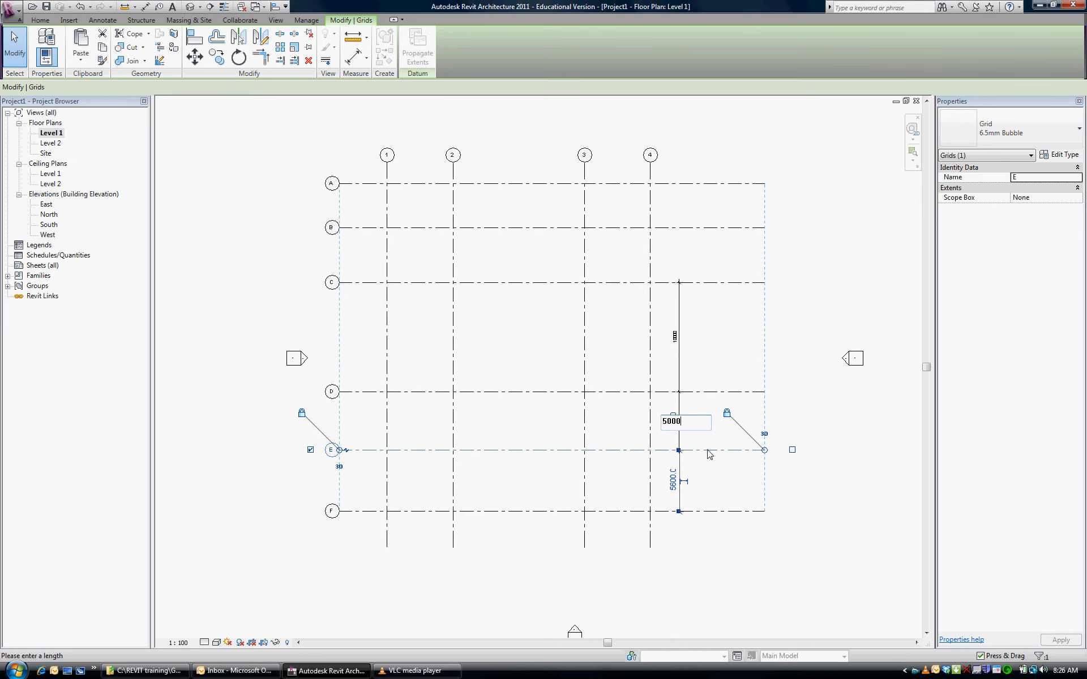
key(Return)
Try setting the spacing between grids E and F to 4000 mm by moving grid E, and restore the D–E spacing to 5000 mm
click(672, 478)
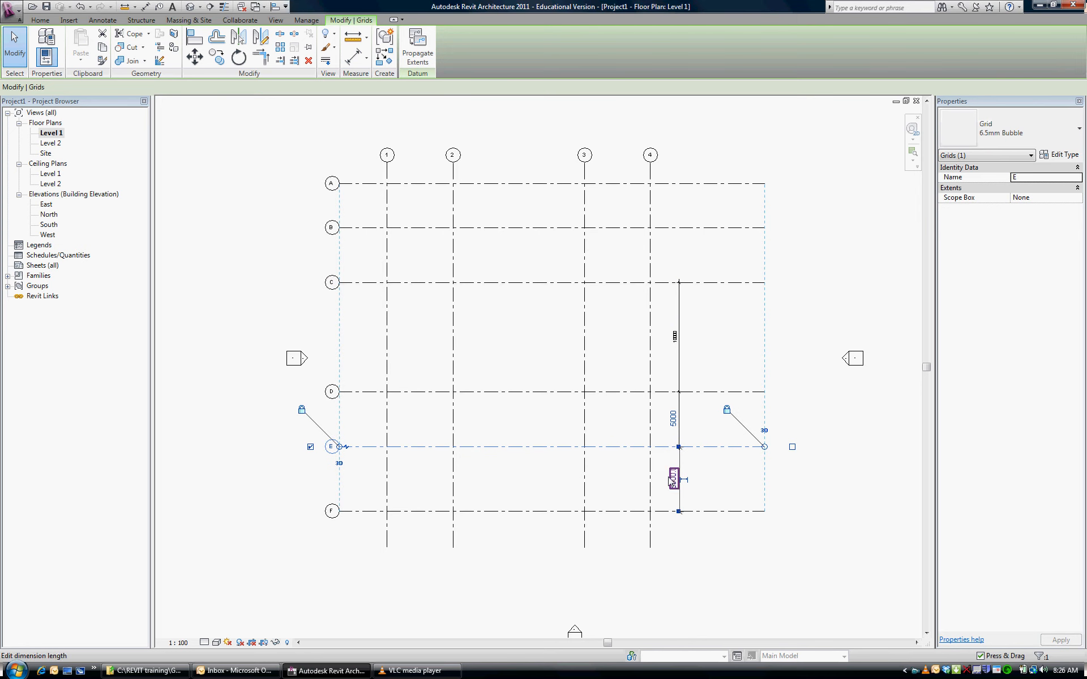
text(4000)
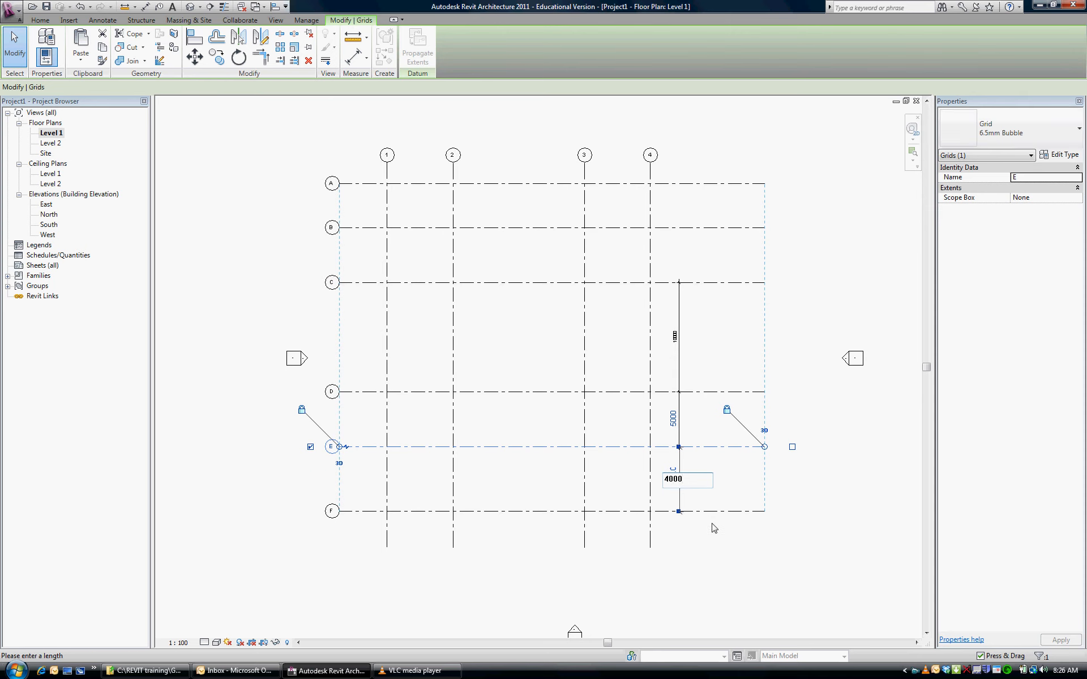
key(Return)
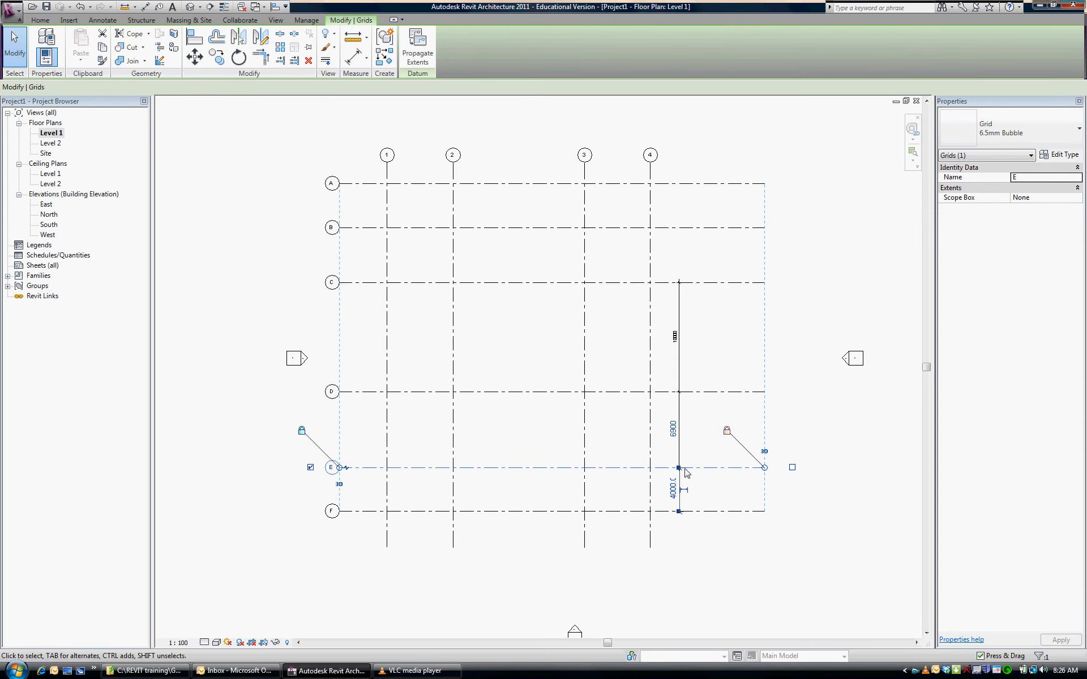
click(673, 429)
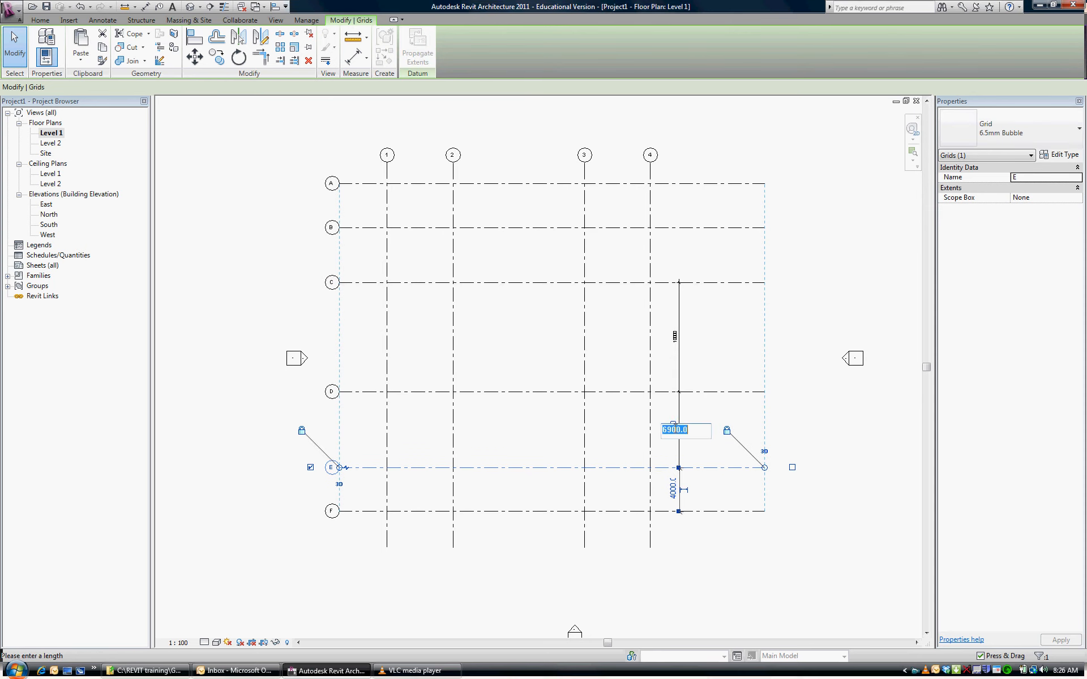
text(5000)
key(Return)
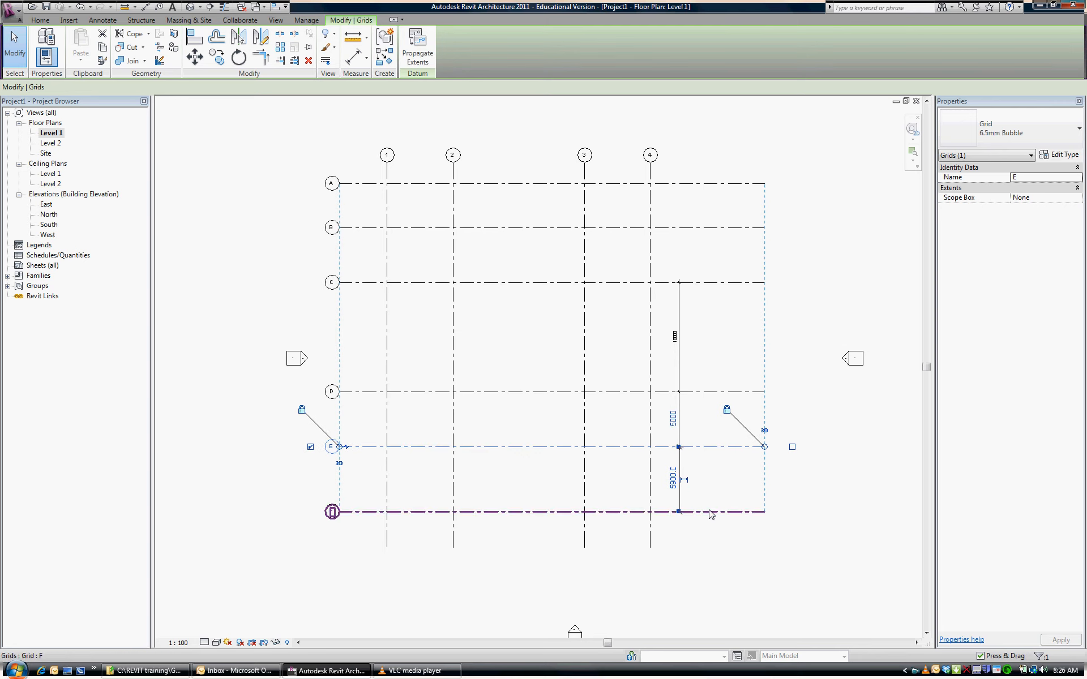
Move horizontal grid F so that its spacing from grid E is 4000 mm
click(710, 511)
click(674, 479)
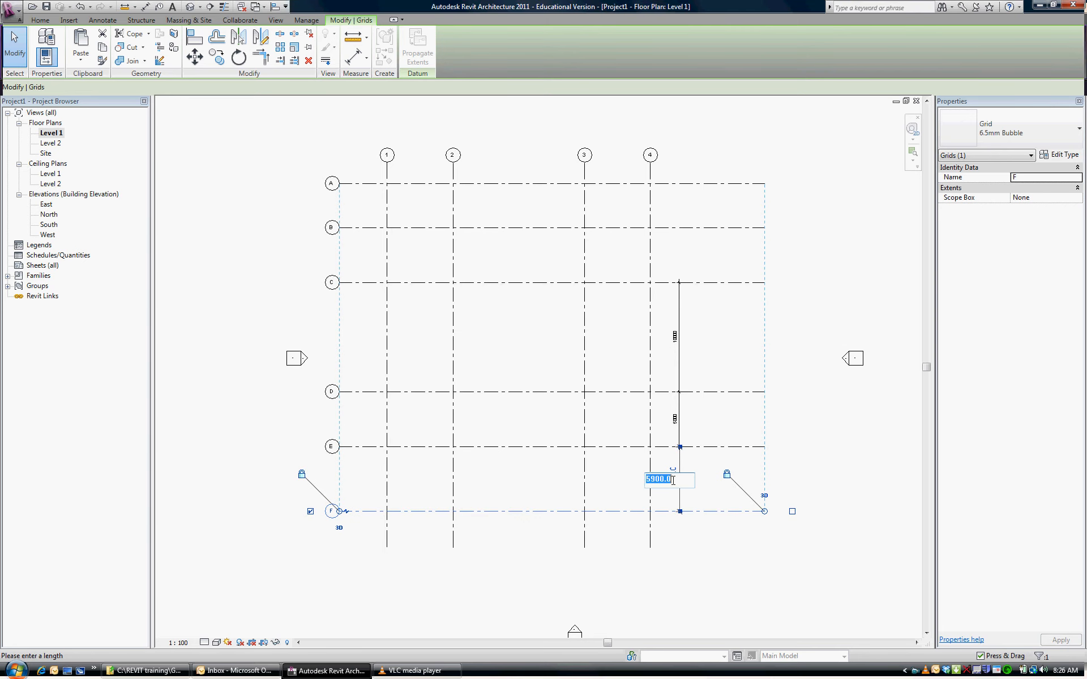
text(4000)
key(Return)
Delete the permanent dimension string running between grids C, D and E
click(764, 461)
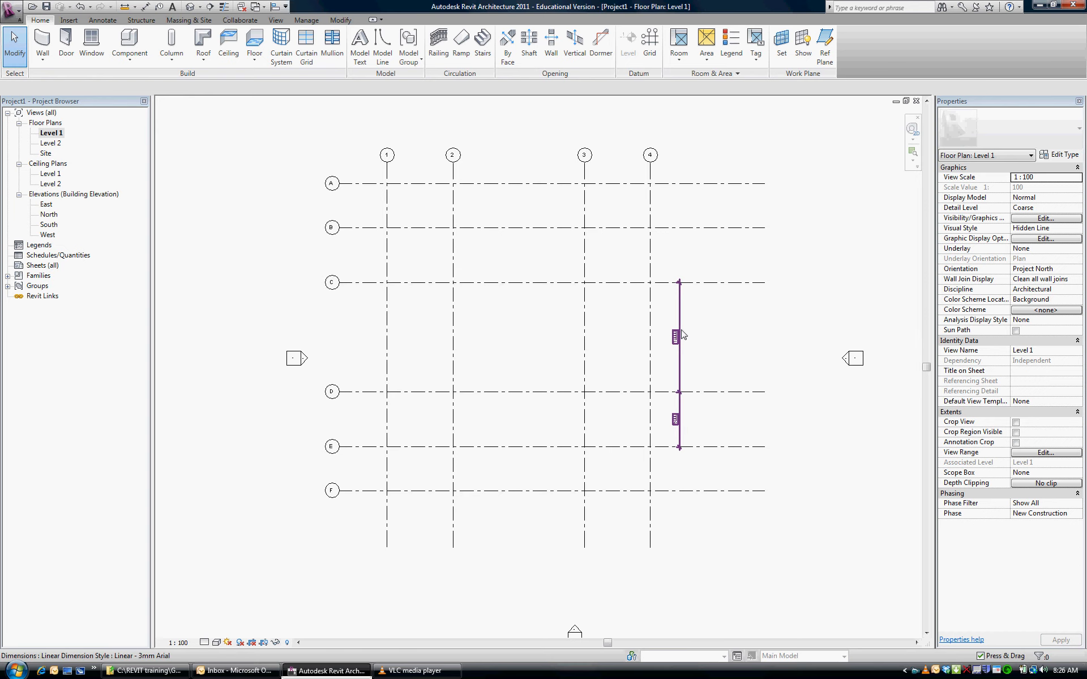
click(681, 327)
key(Delete)
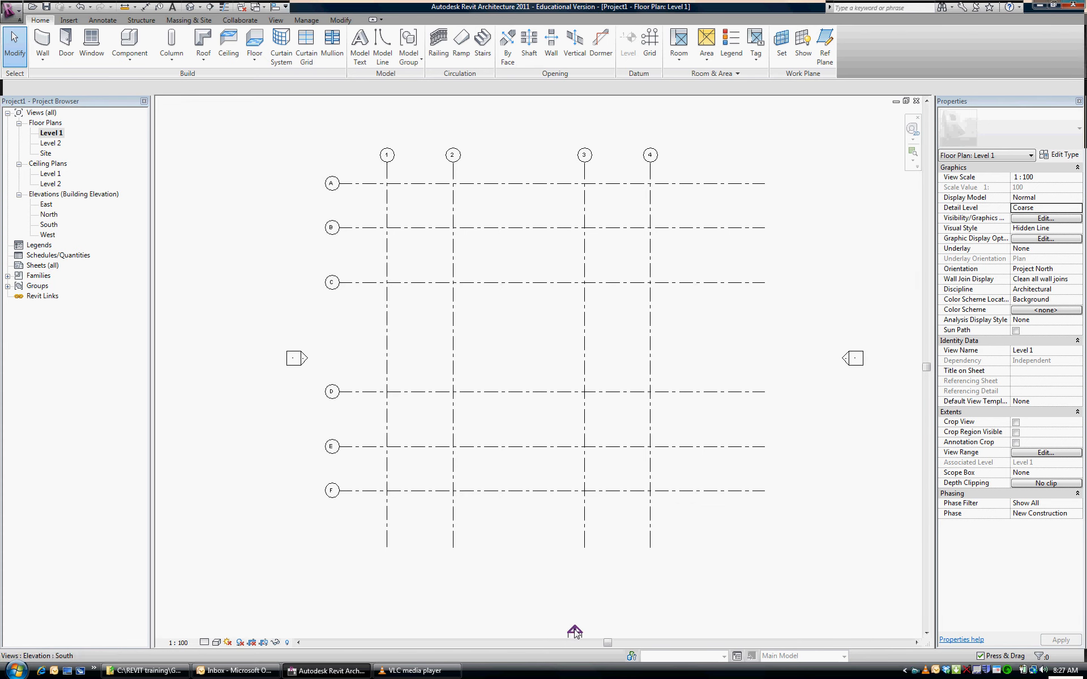
Open the South elevation view and inspect the Level 1 and Level 2 lines and their heads
double_click(48, 225)
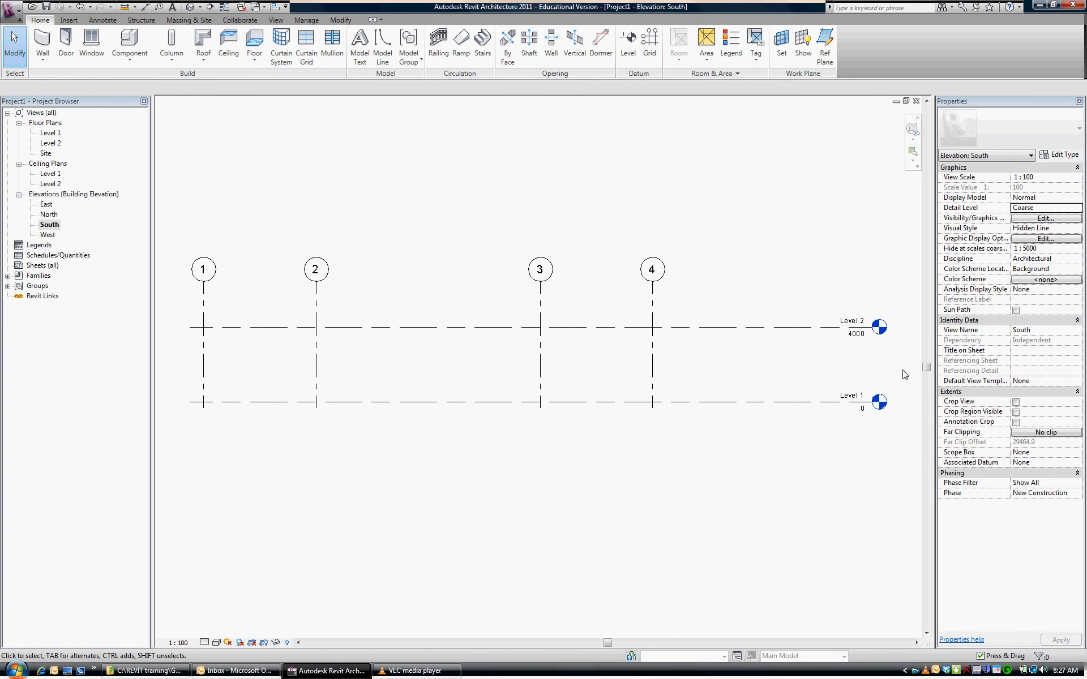
scroll(905, 372, up, 2)
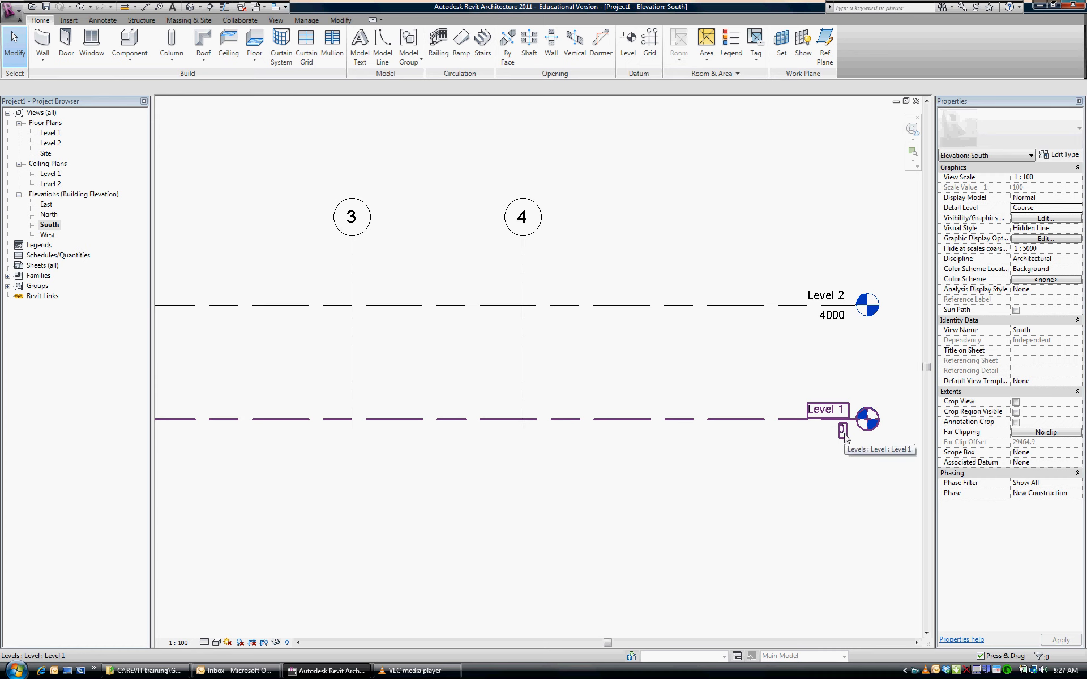
click(860, 427)
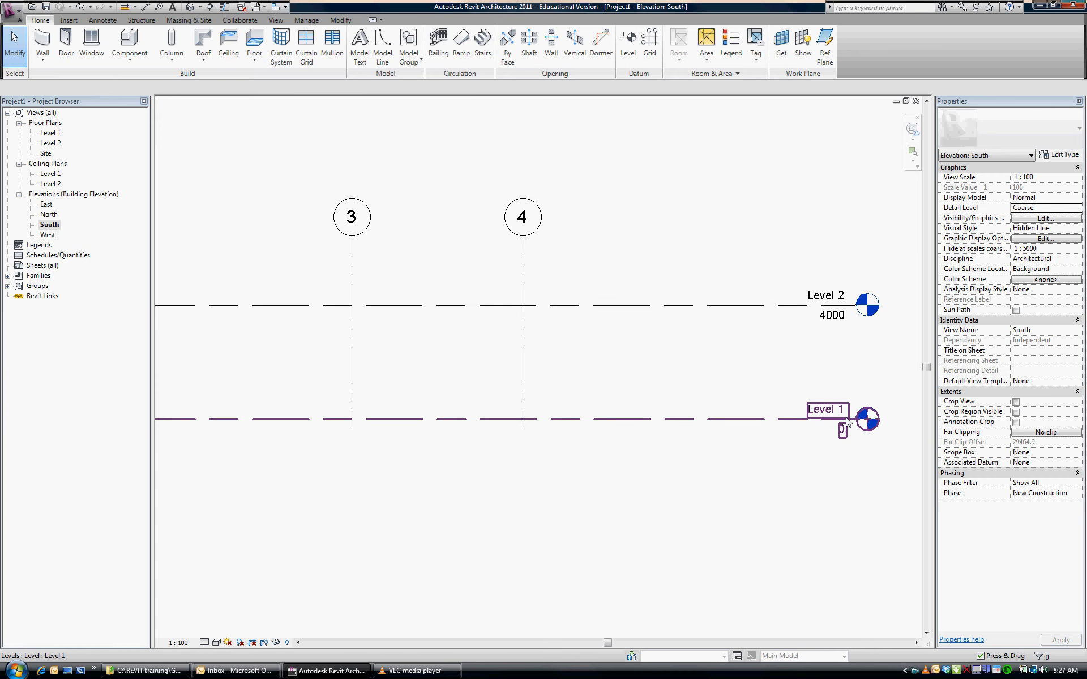
scroll(818, 413, down, 2)
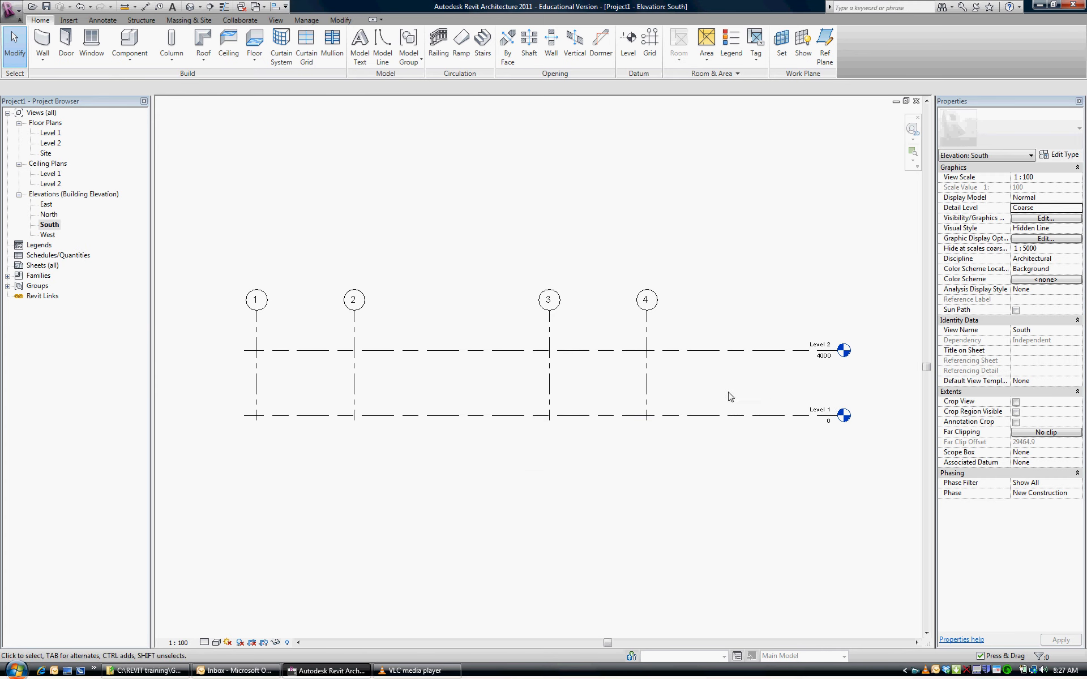
scroll(640, 345, down, 1)
middle_drag(600, 330, 585, 454)
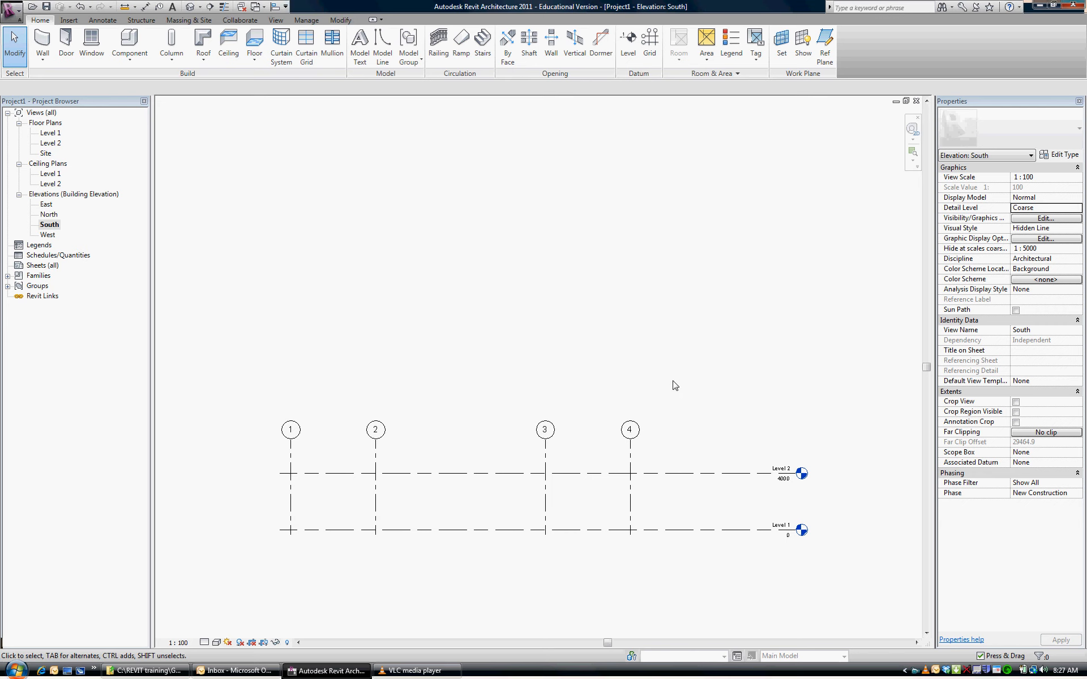
click(384, 530)
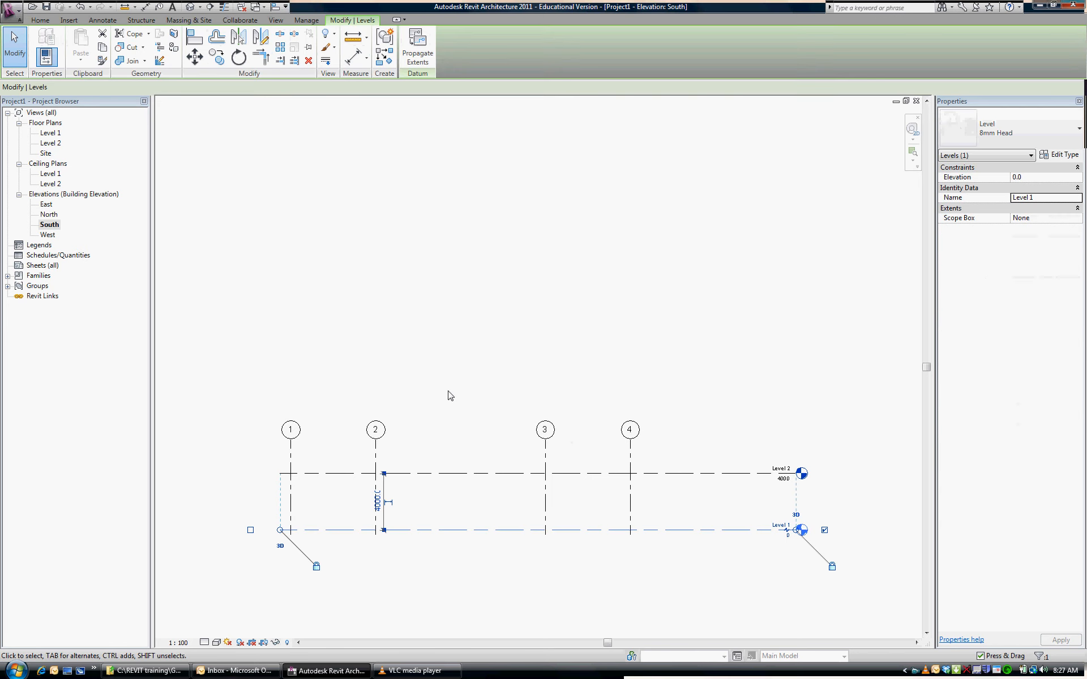
click(917, 578)
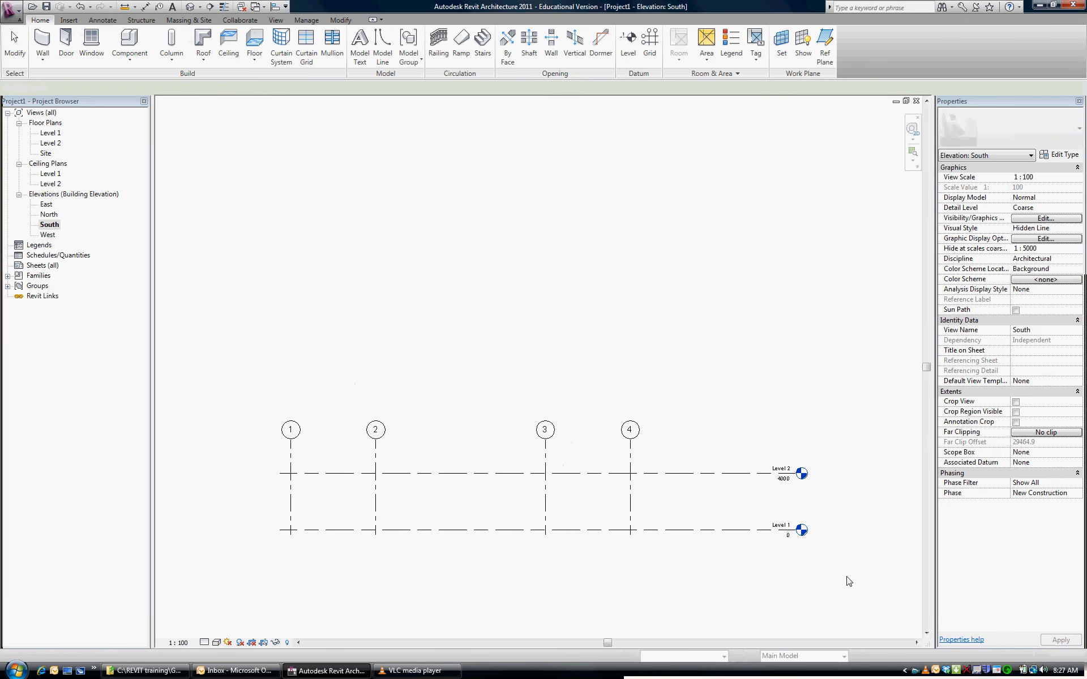
Move all grids and both levels together straight up by 10000 mm in the South elevation
drag(847, 576, 254, 369)
click(194, 58)
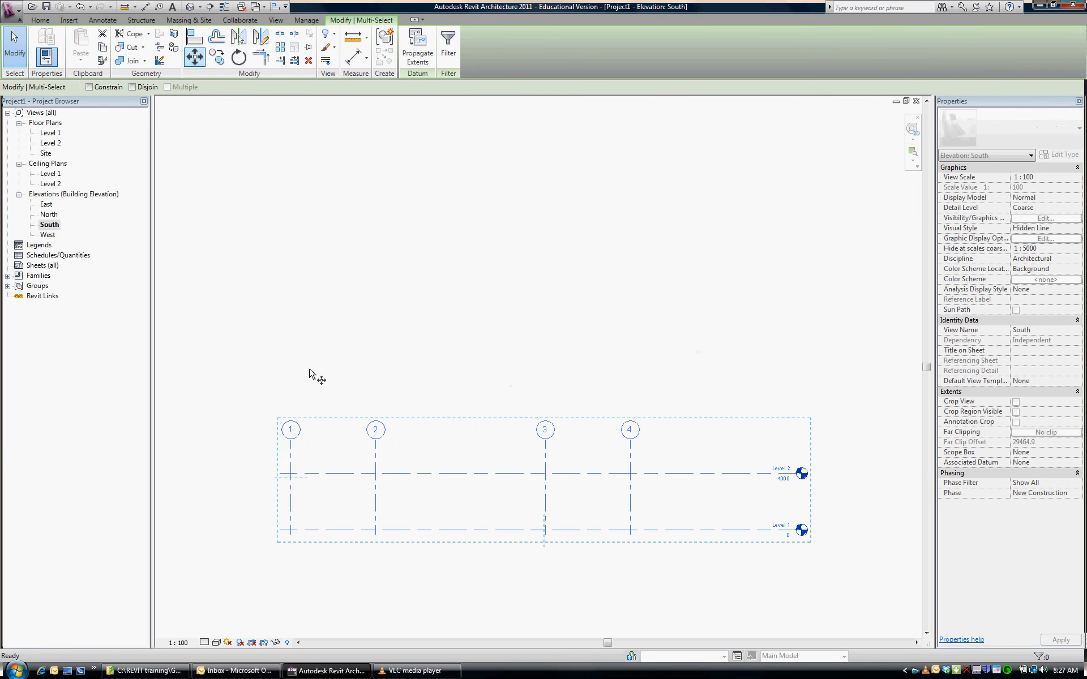
click(213, 506)
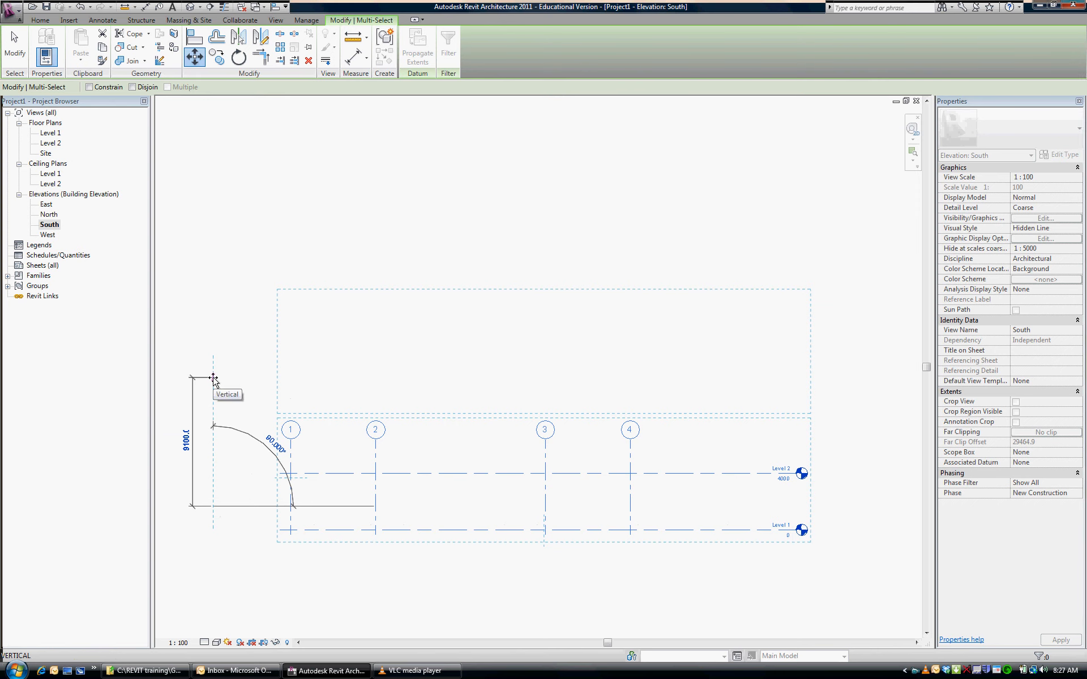
text(10000)
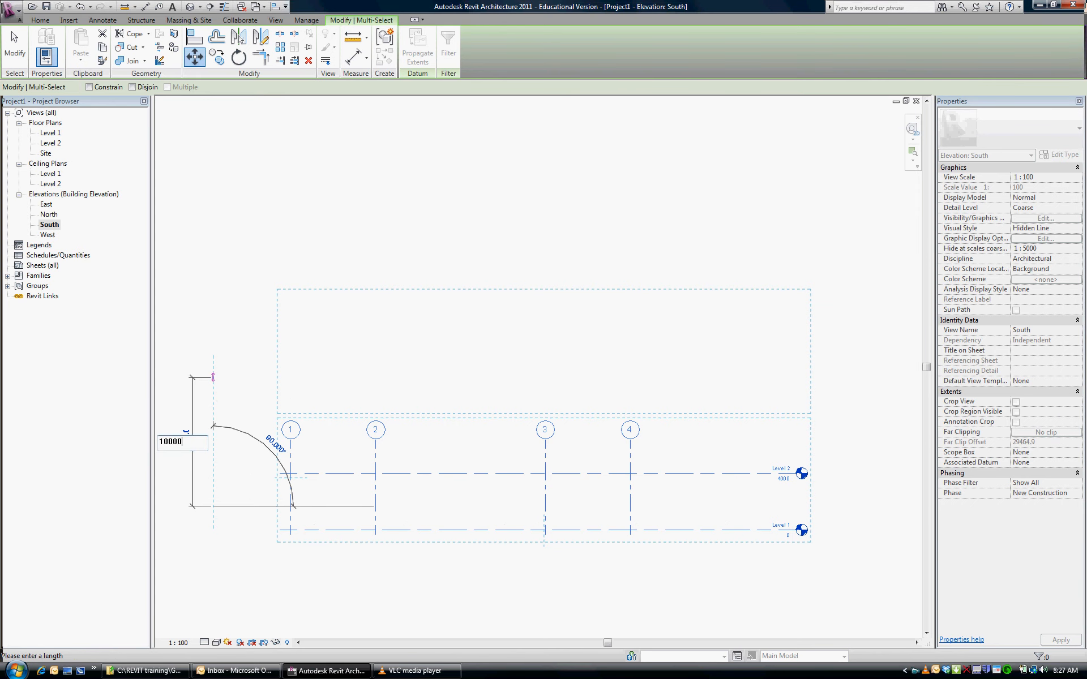
key(Return)
scroll(815, 385, up, 3)
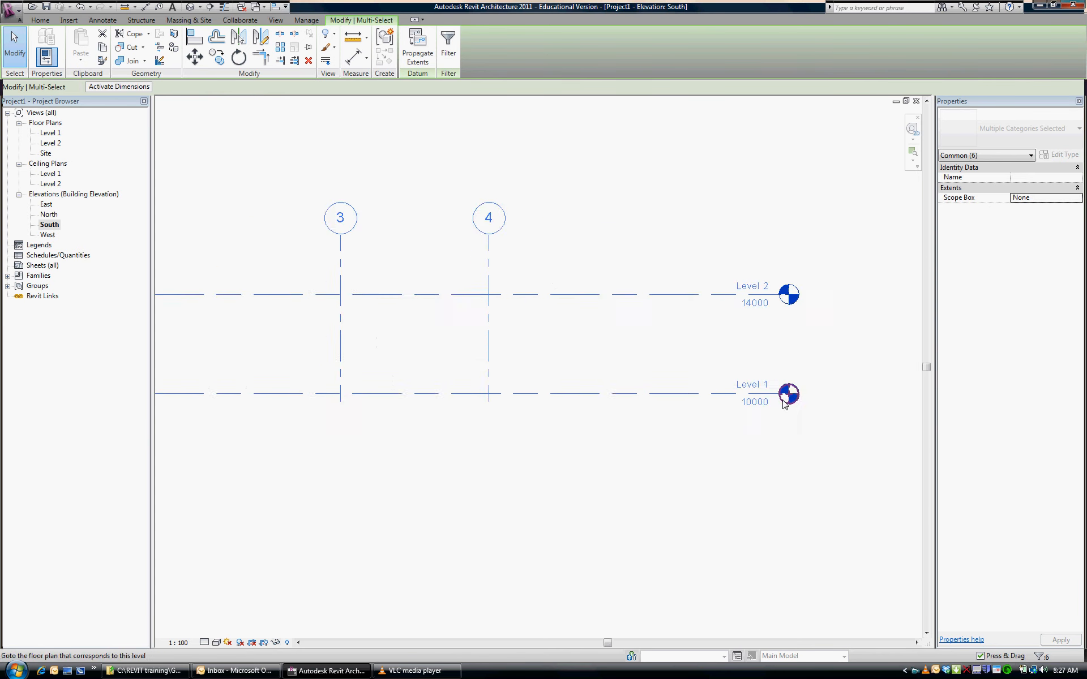
scroll(788, 424, up, 2)
scroll(850, 441, down, 2)
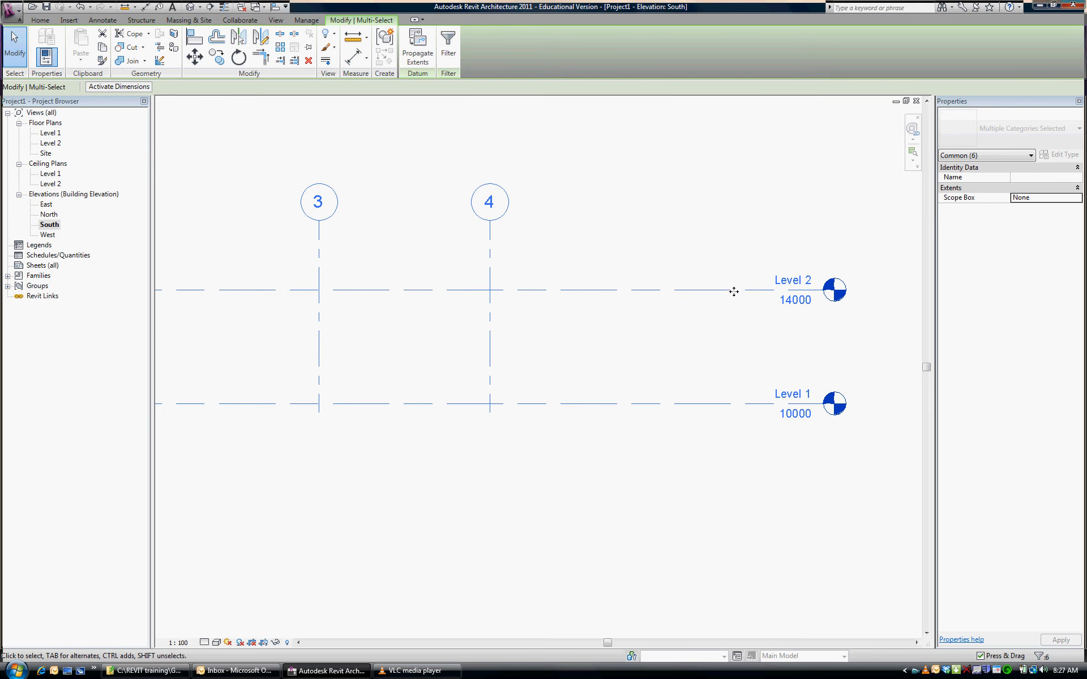
click(749, 303)
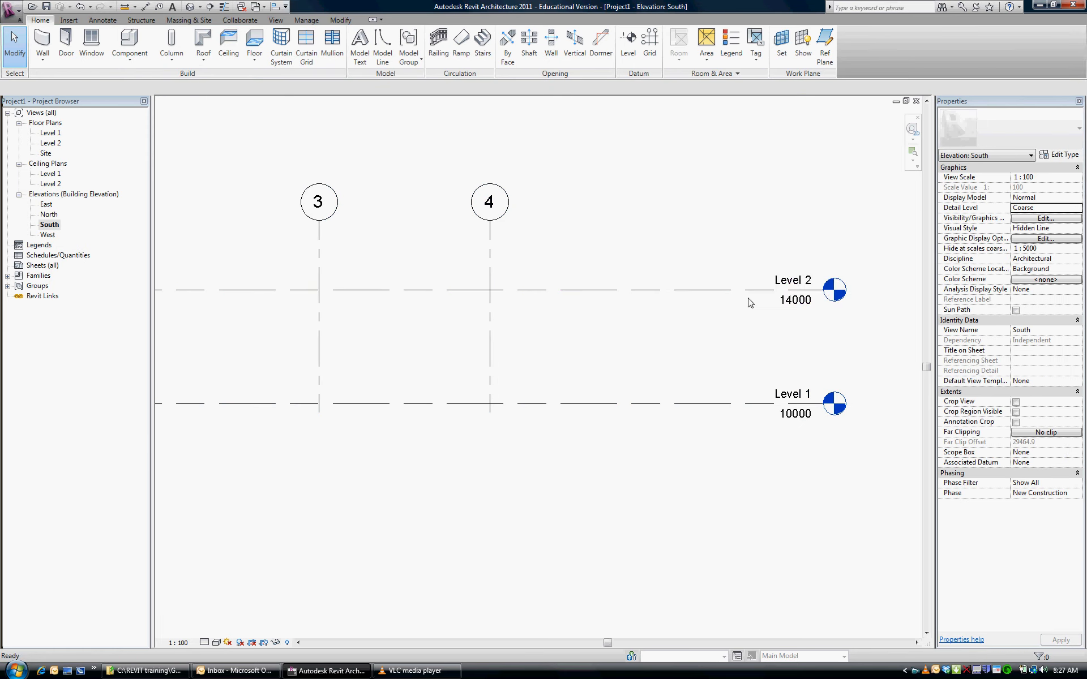
Set the elevation of Level 2 to 13500
click(805, 306)
click(796, 301)
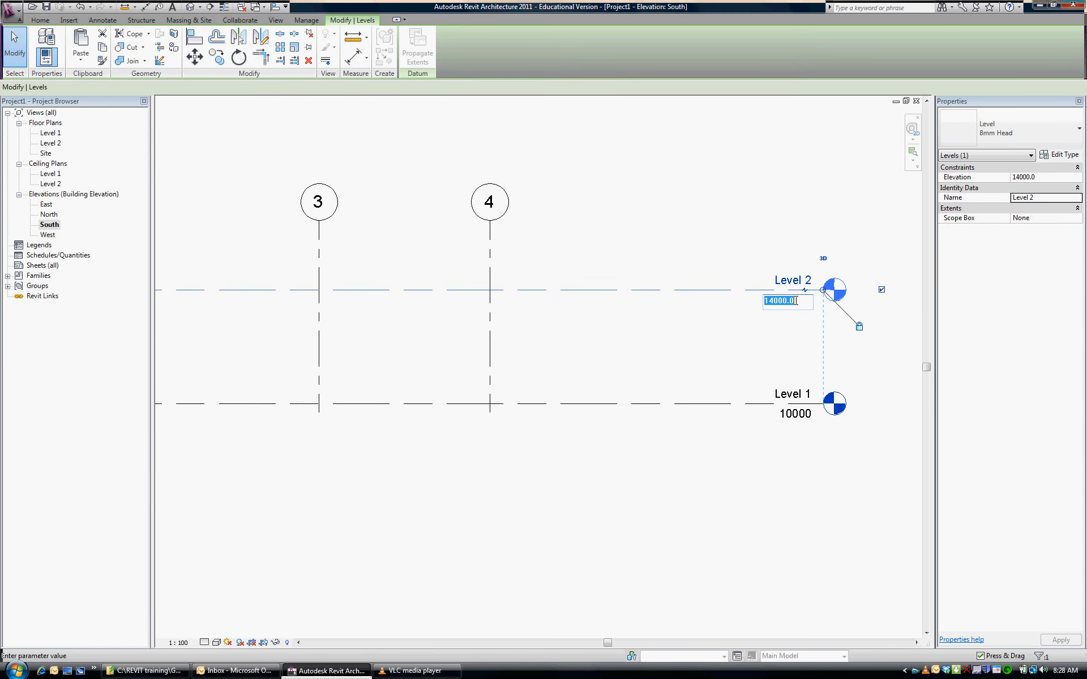
text(13500)
key(Return)
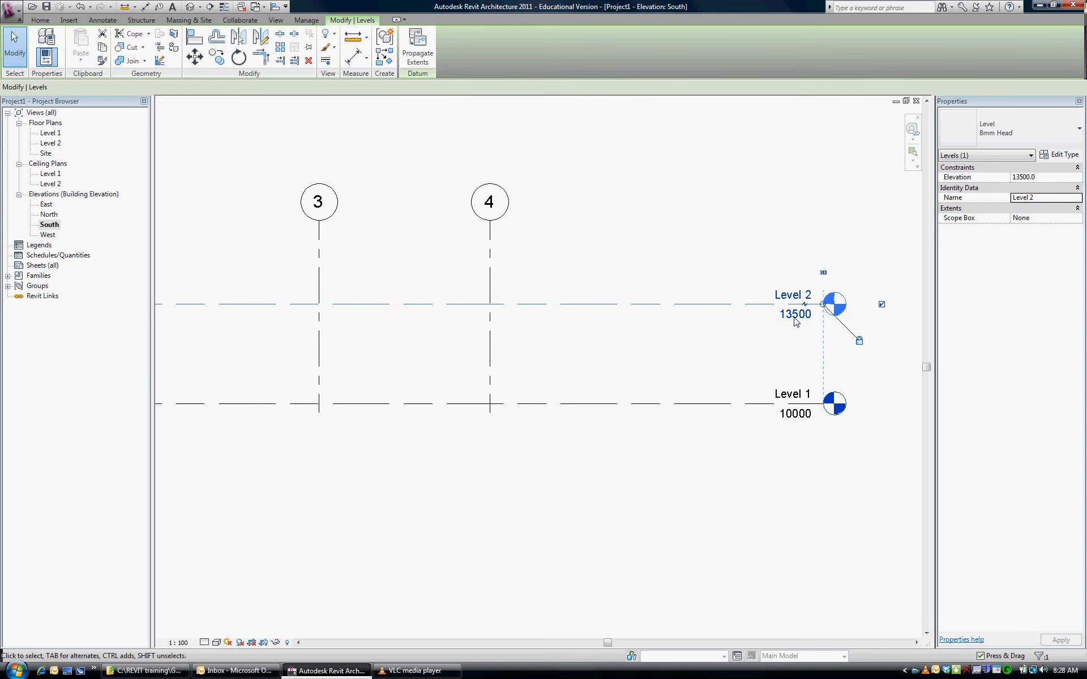
click(722, 313)
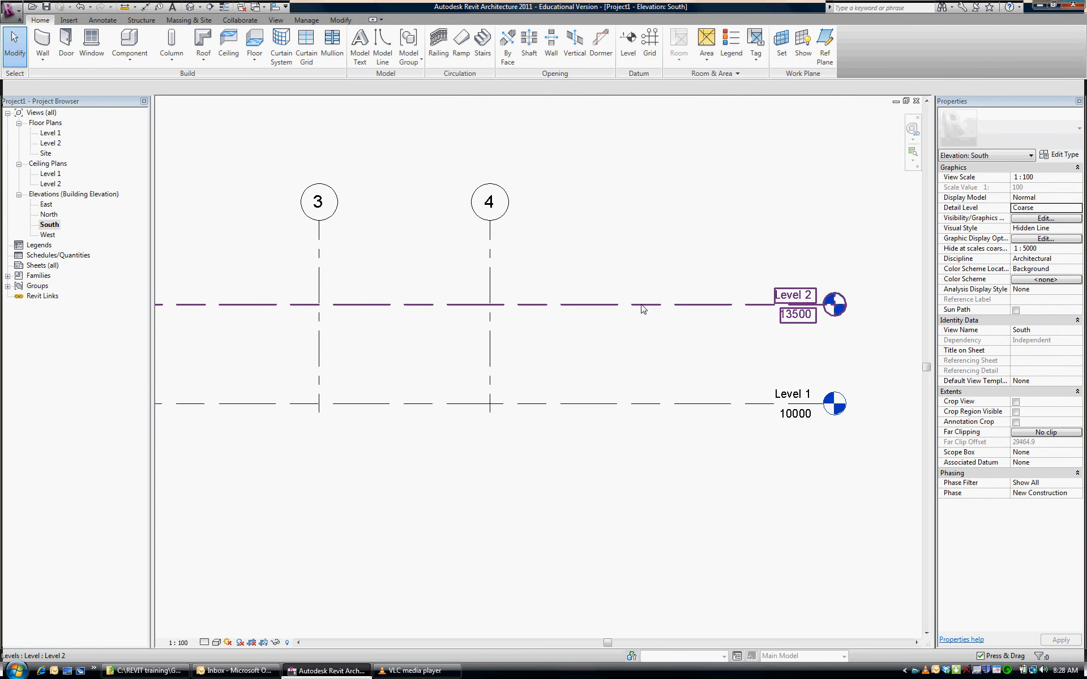
Copy Level 2 straight up by 3500 mm to create a new level above it
click(645, 309)
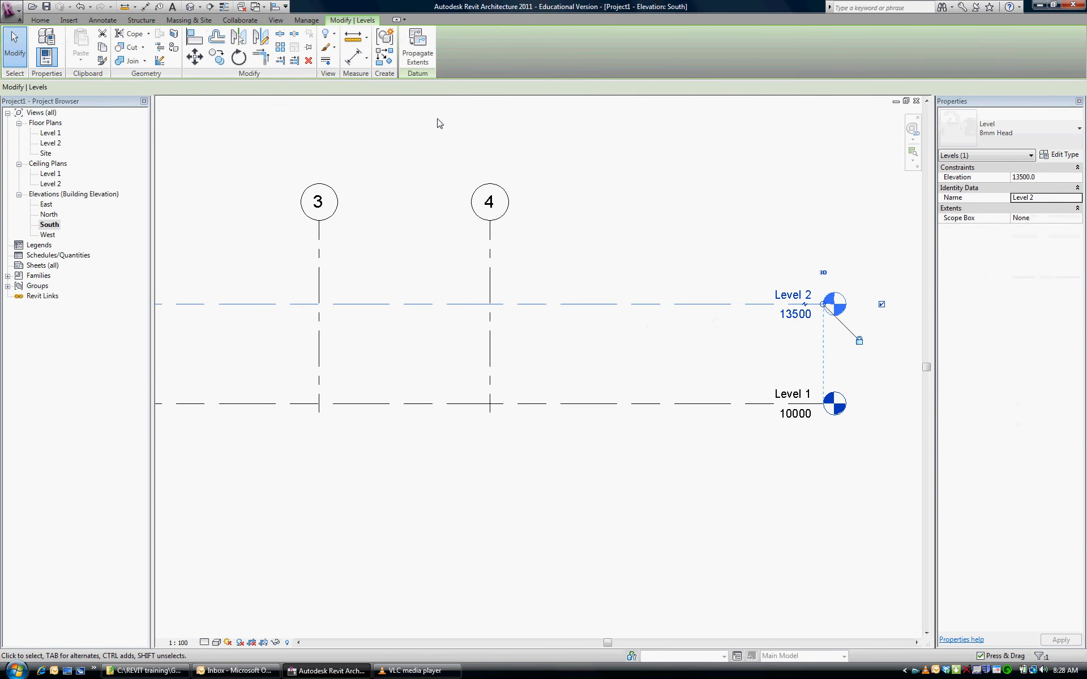
click(216, 57)
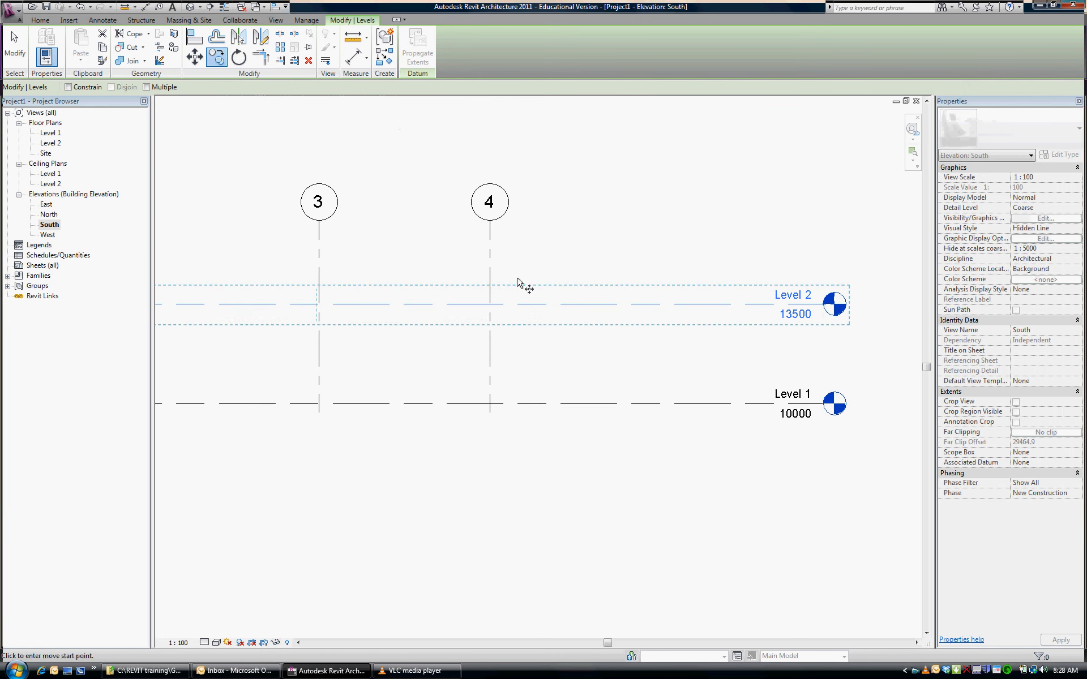
click(528, 306)
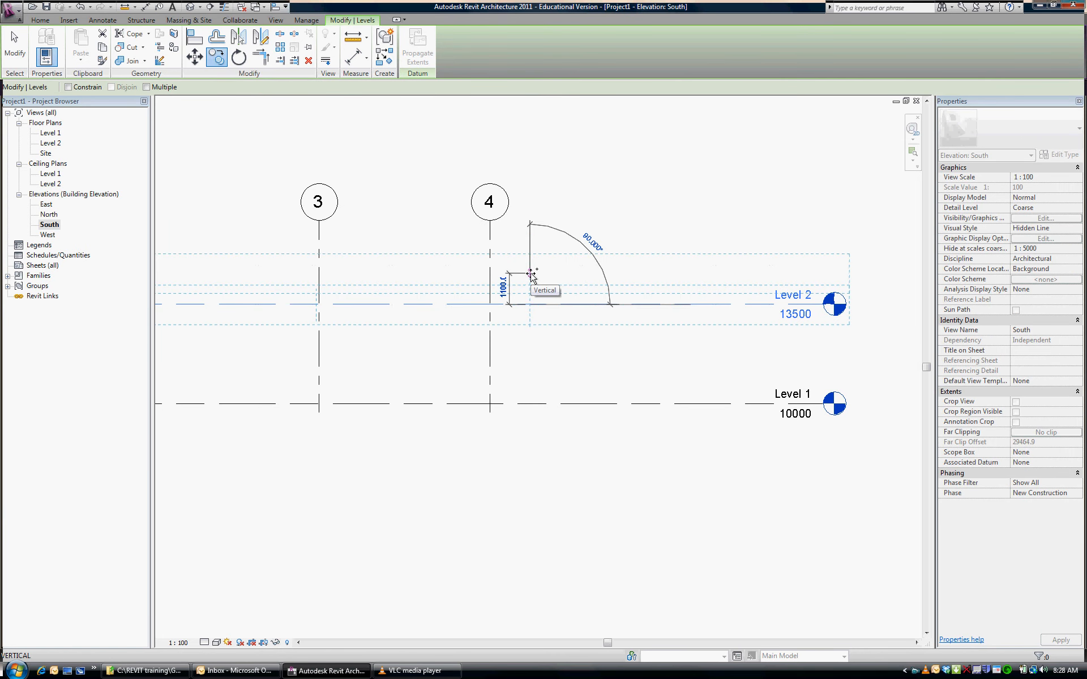
text(3500)
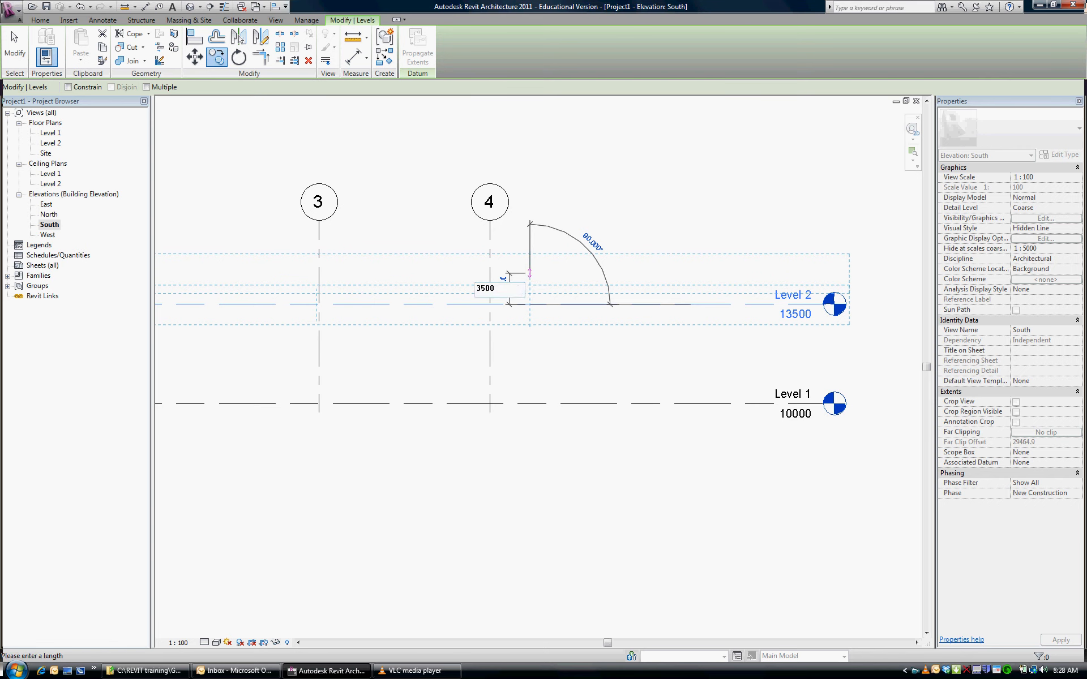
key(Return)
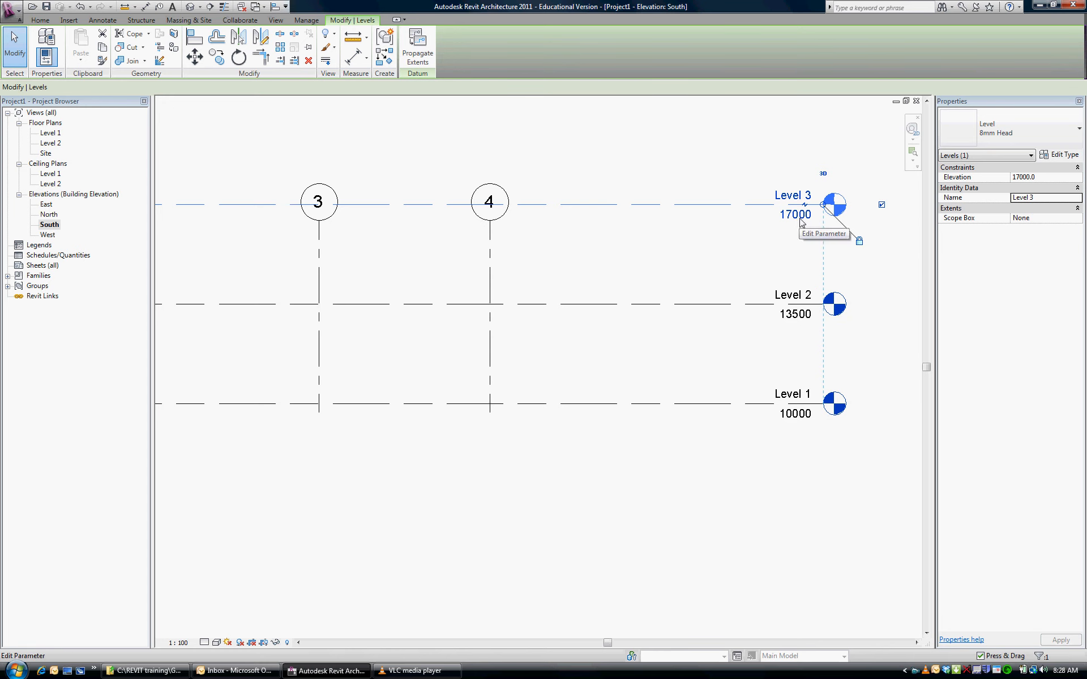
Rename the new level above Level 2 as ROOF
click(807, 196)
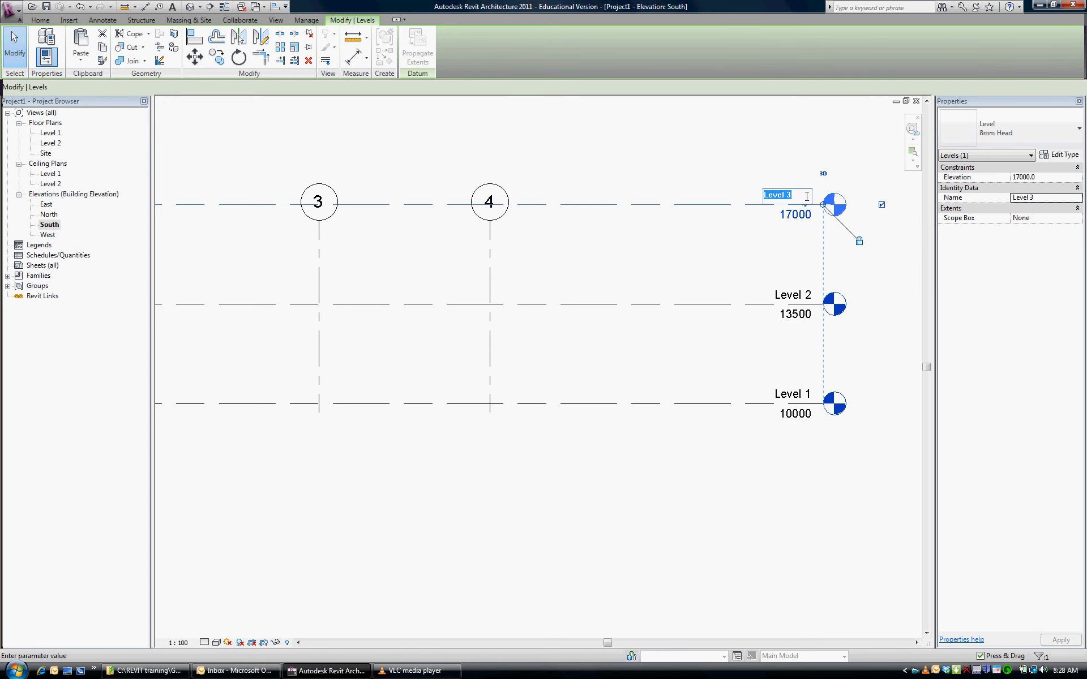
text(ROOF)
click(644, 274)
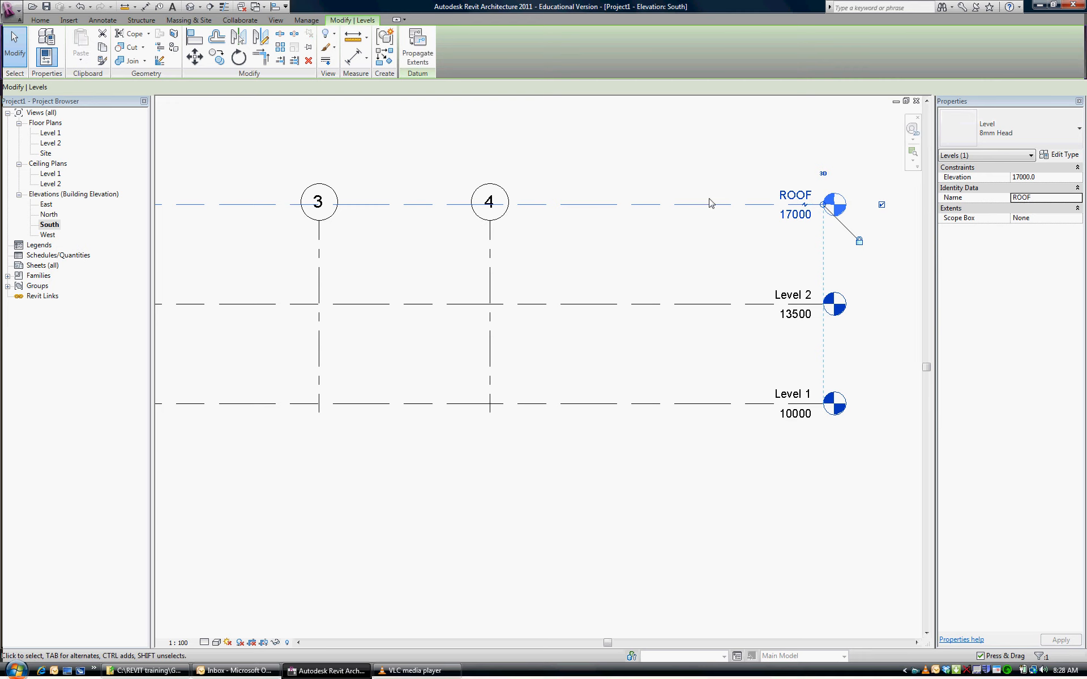
key(Escape)
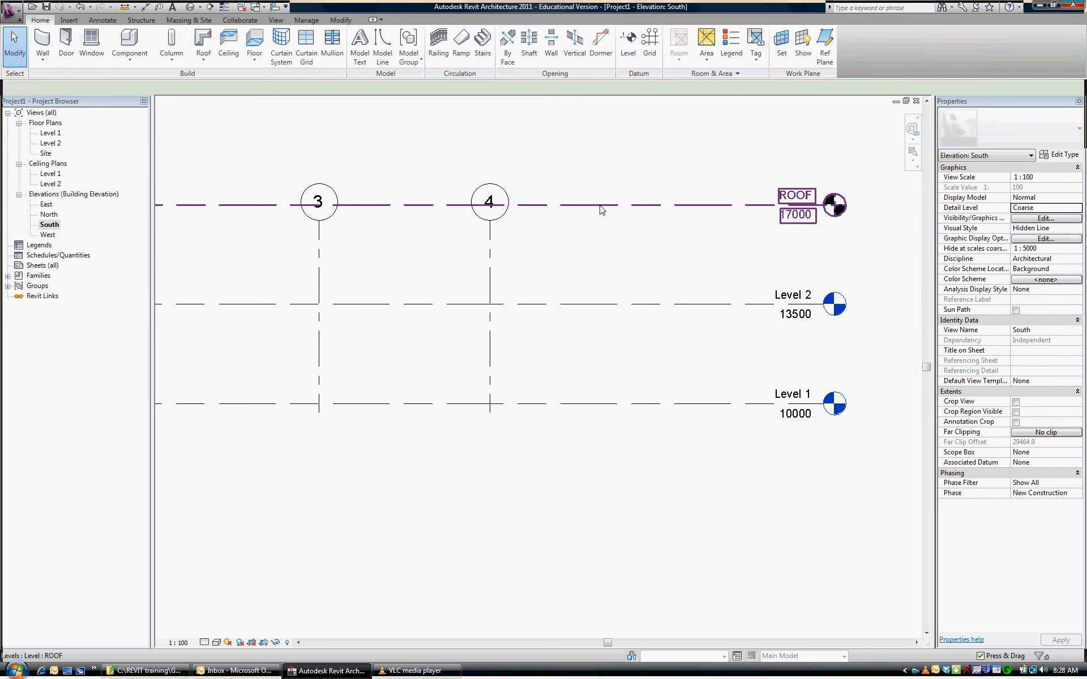
Copy the ROOF level straight up by 500 mm
click(601, 210)
key(c)
key(o)
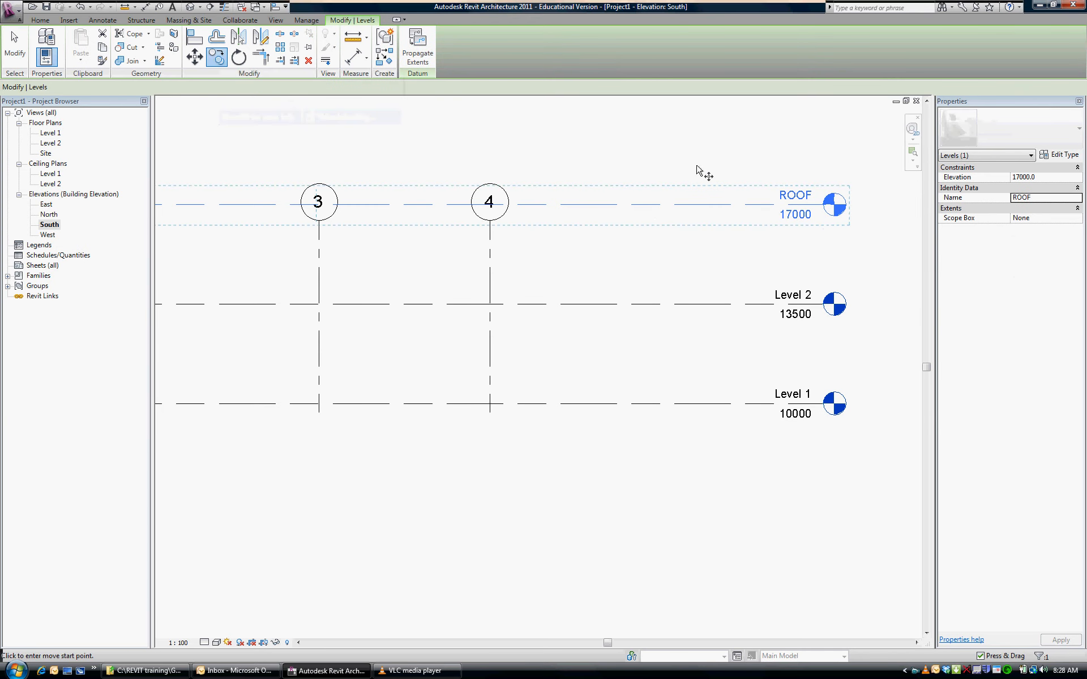
click(644, 205)
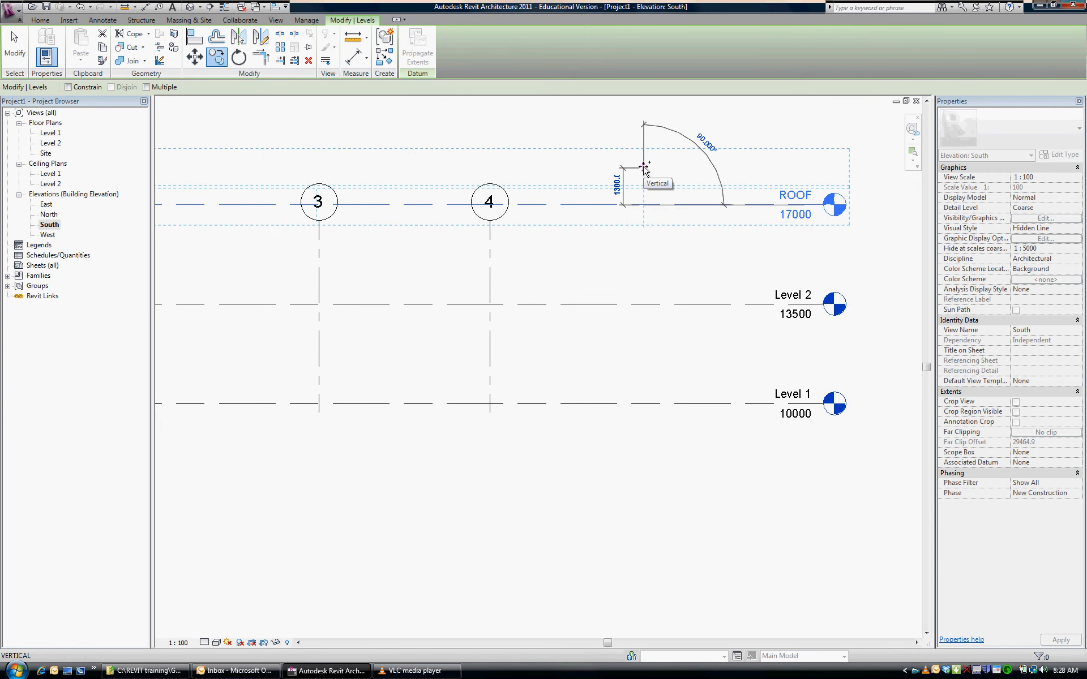
text(500)
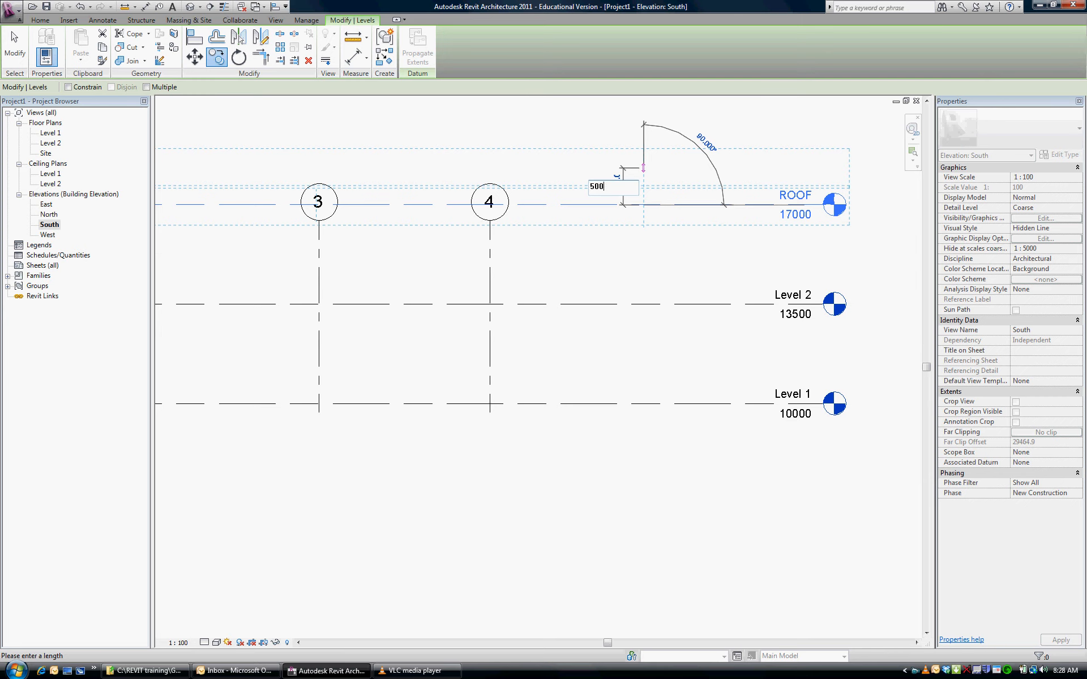
key(Return)
key(Escape)
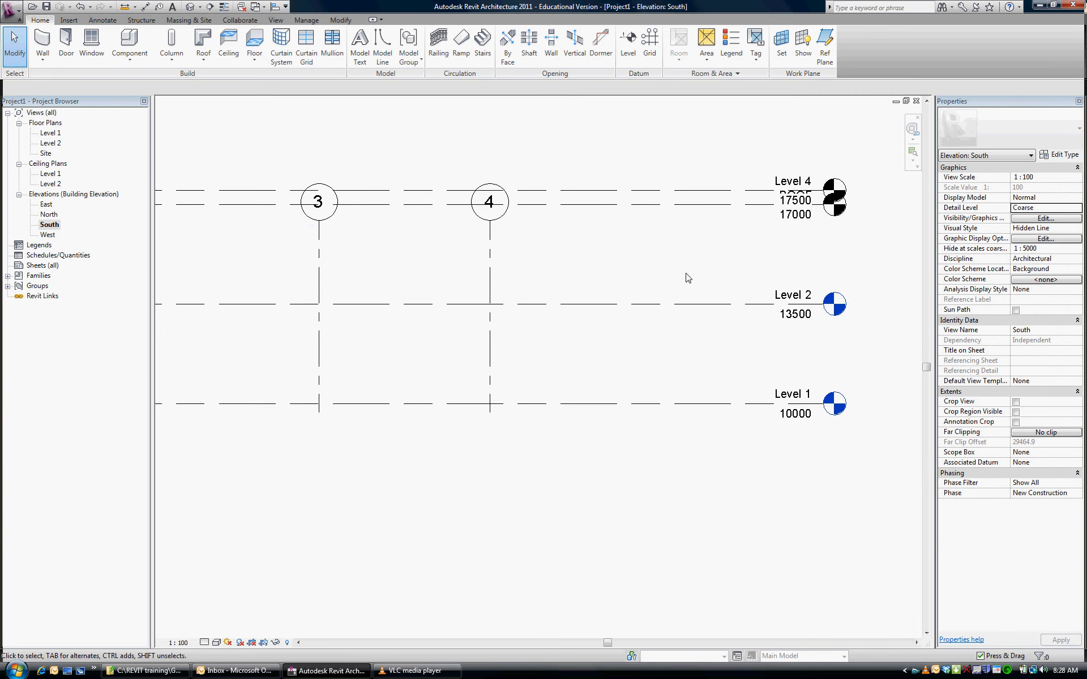
Extend the upper ends of grids 1 to 4 together so their bubbles sit above the topmost level line
scroll(688, 281, down, 2)
middle_drag(762, 363, 817, 424)
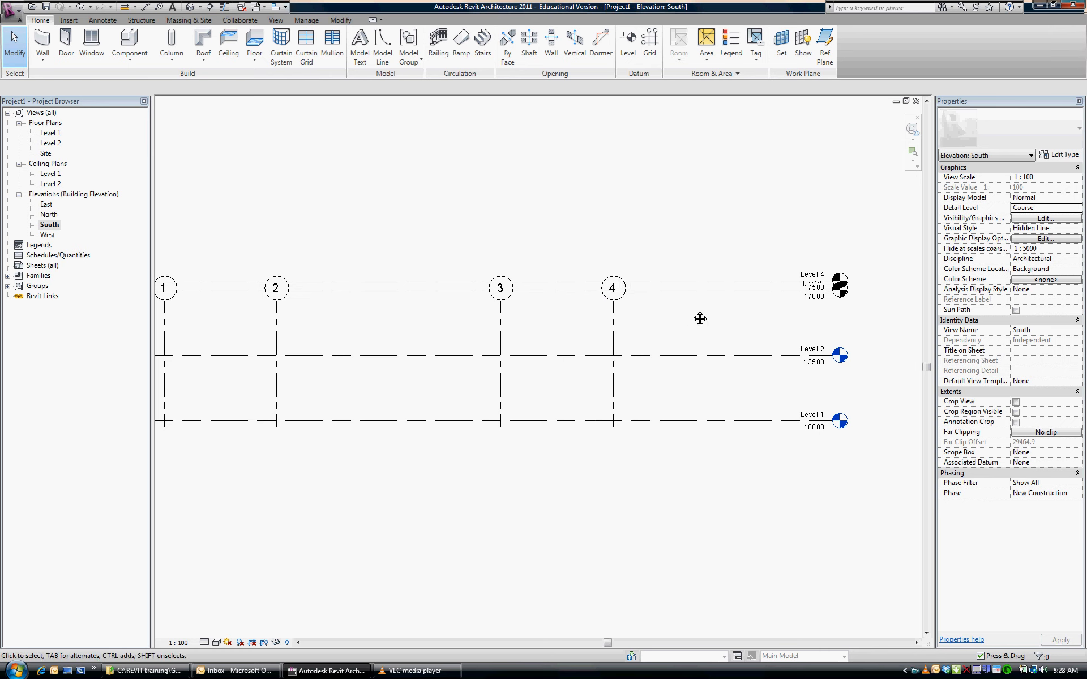
middle_drag(700, 318, 721, 316)
click(635, 310)
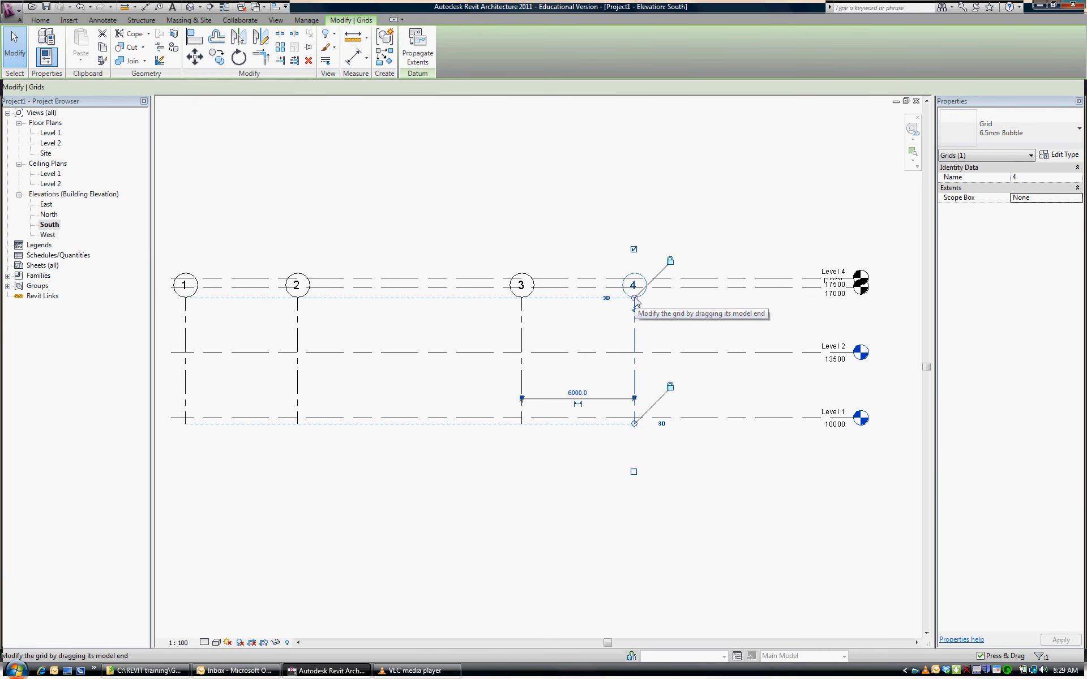
drag(635, 301, 634, 253)
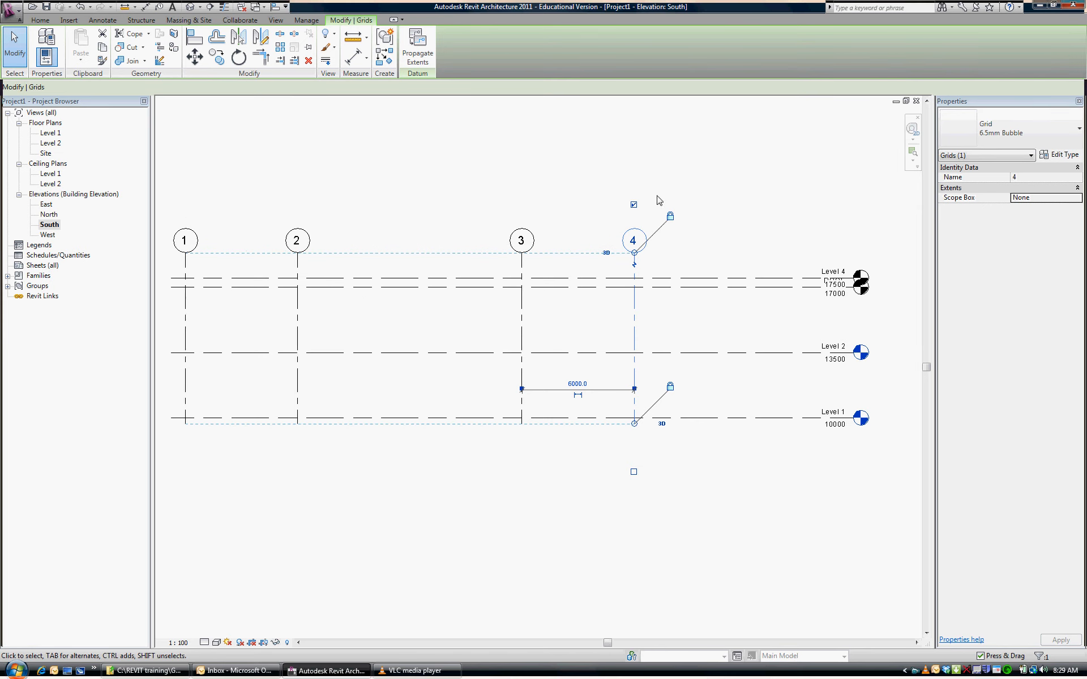
click(679, 254)
Add an elbow to the level line just above ROOF, near its overlapping head
middle_drag(755, 258, 735, 264)
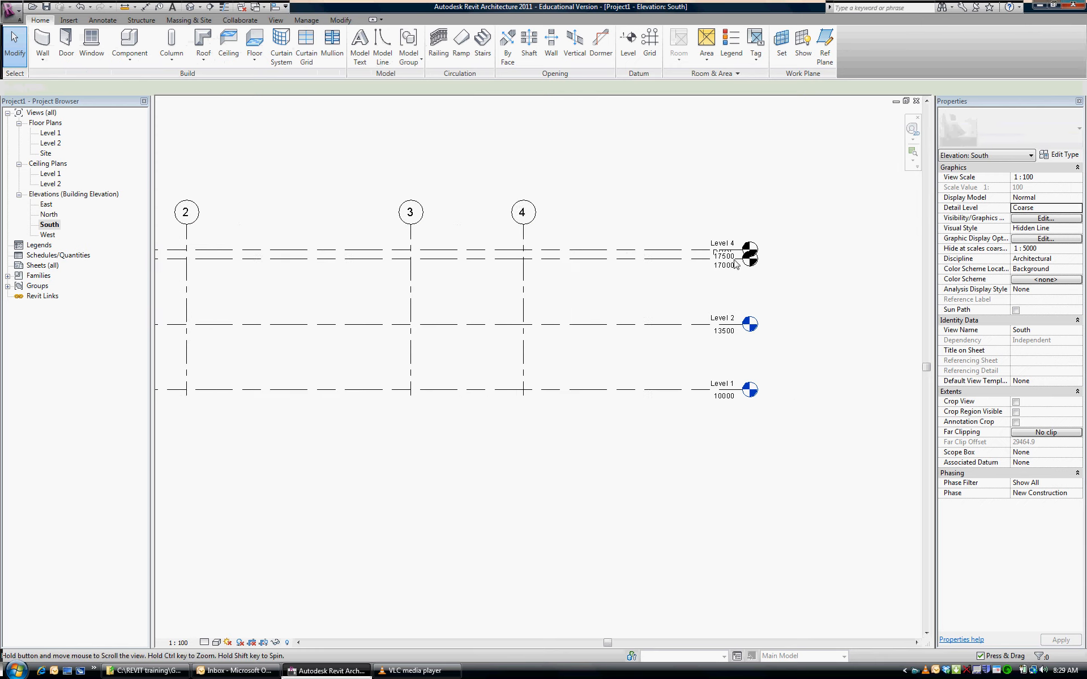
scroll(735, 264, up, 5)
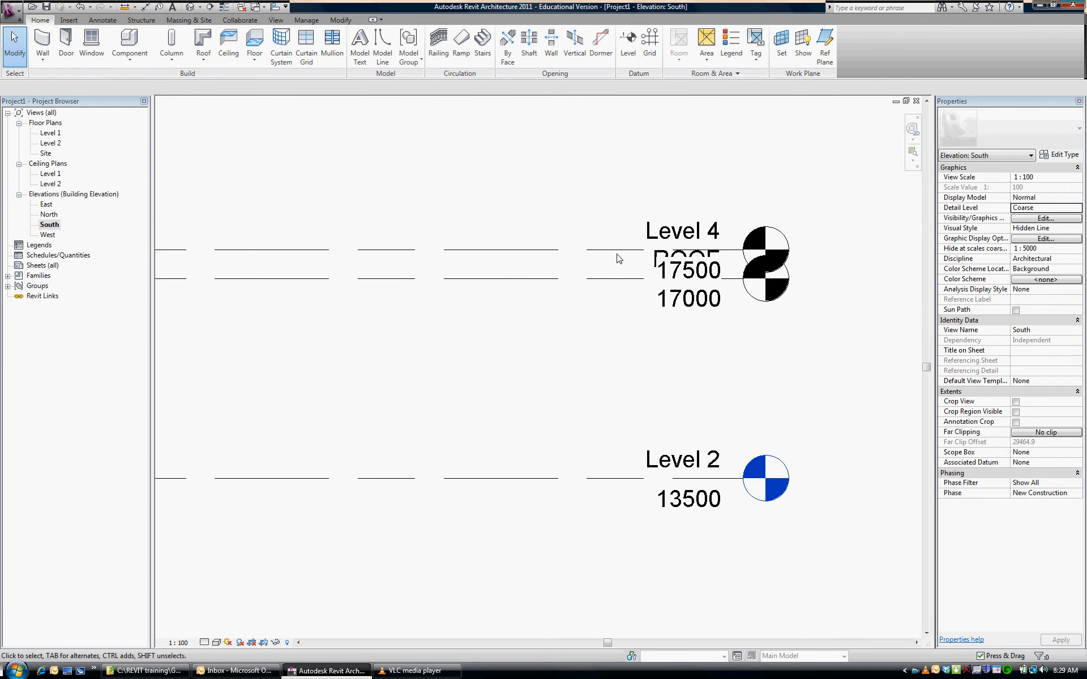
scroll(580, 258, up, 2)
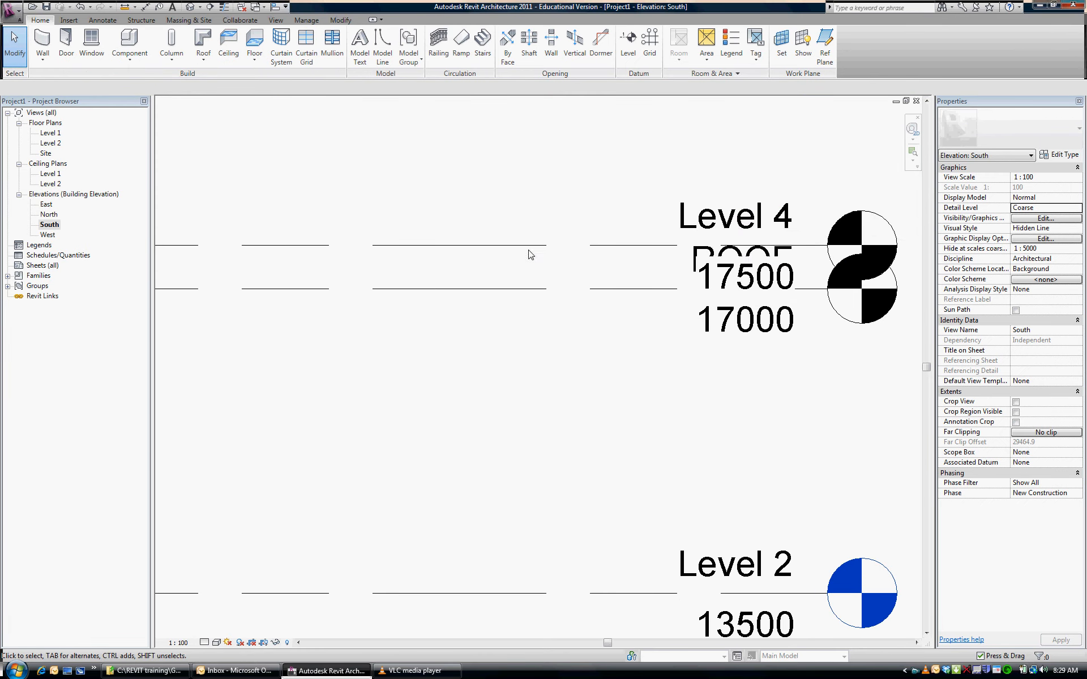
click(484, 247)
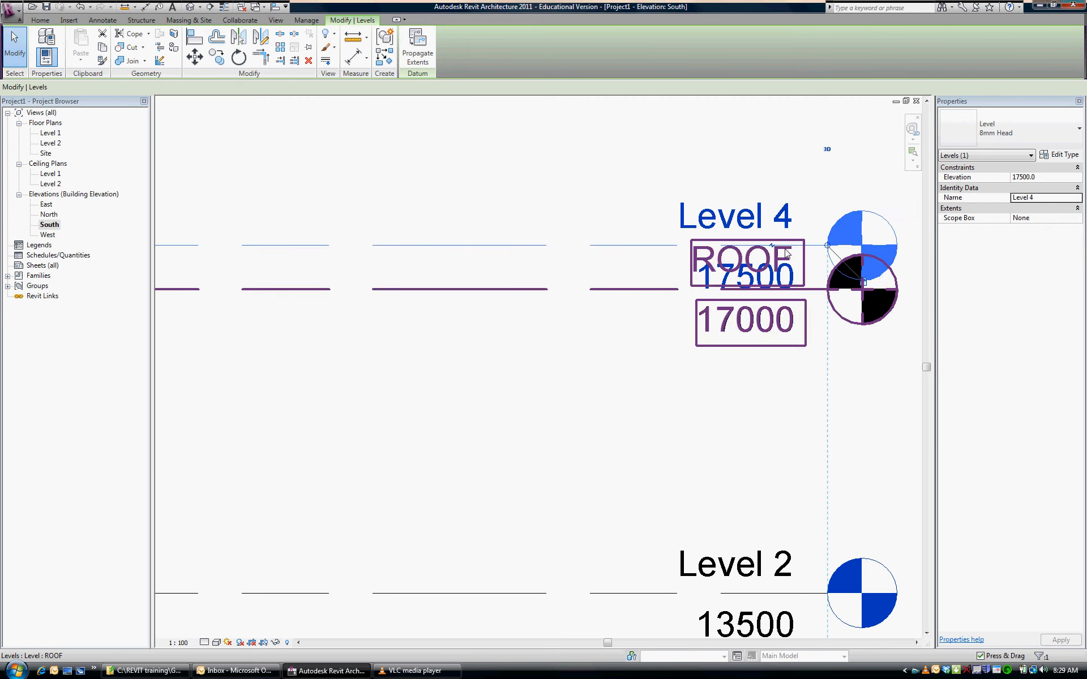
scroll(786, 253, up, 2)
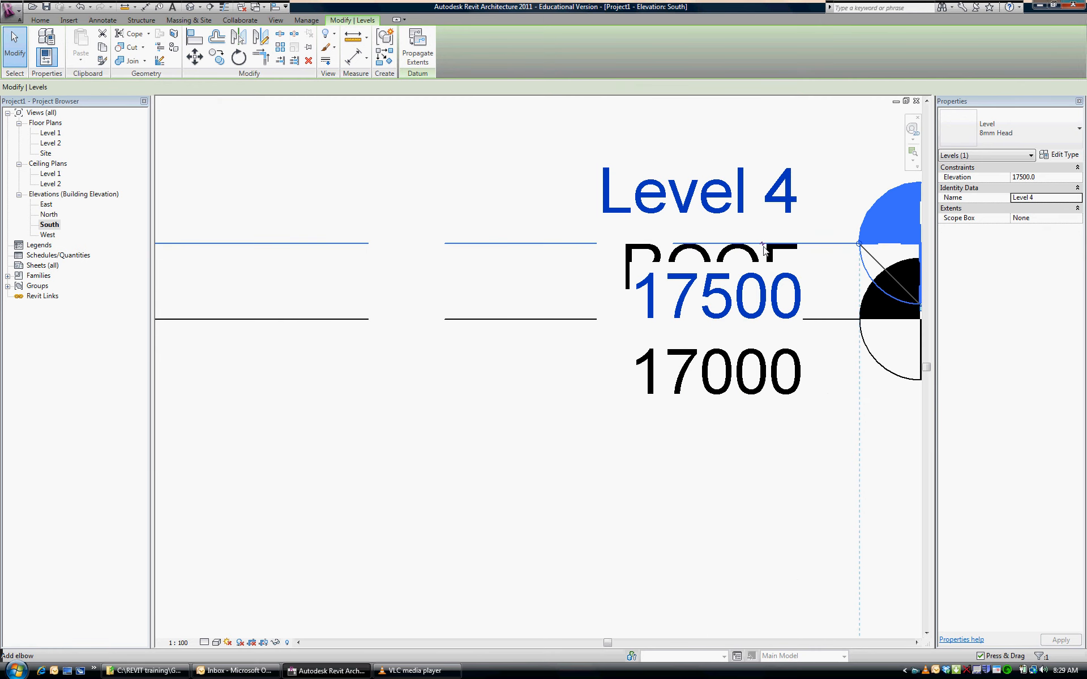
middle_drag(765, 249, 654, 273)
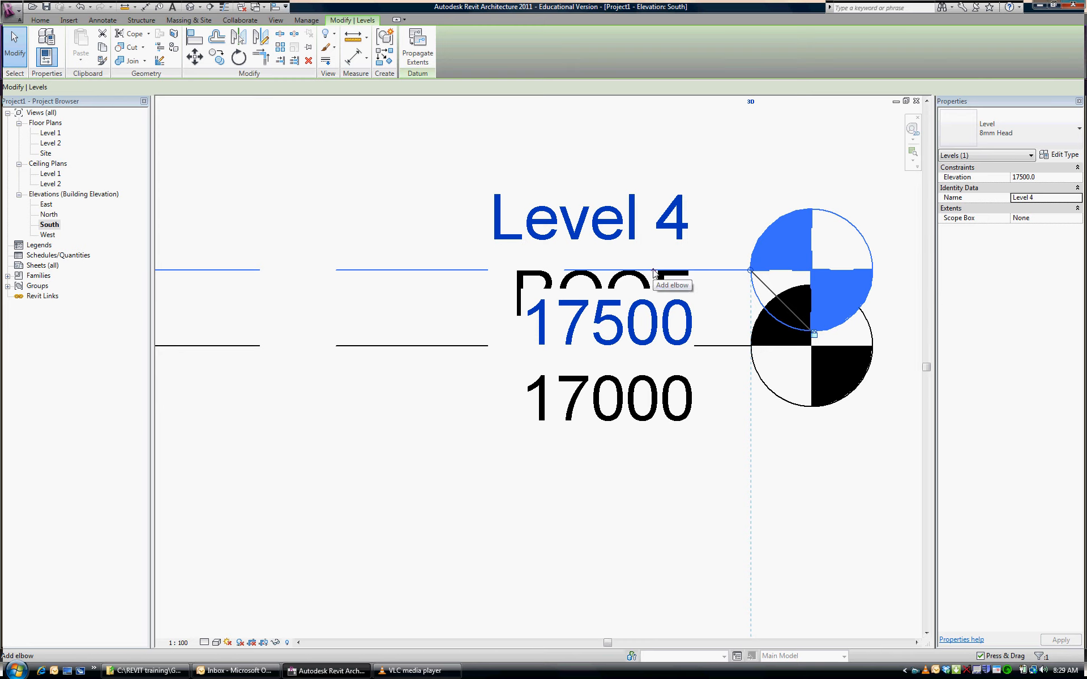
click(654, 273)
Reshape the topmost level's elbow so its head and label sit clear above the ROOF head, with a longer sloped segment
scroll(653, 204, down, 1)
scroll(652, 204, down, 1)
scroll(713, 427, down, 1)
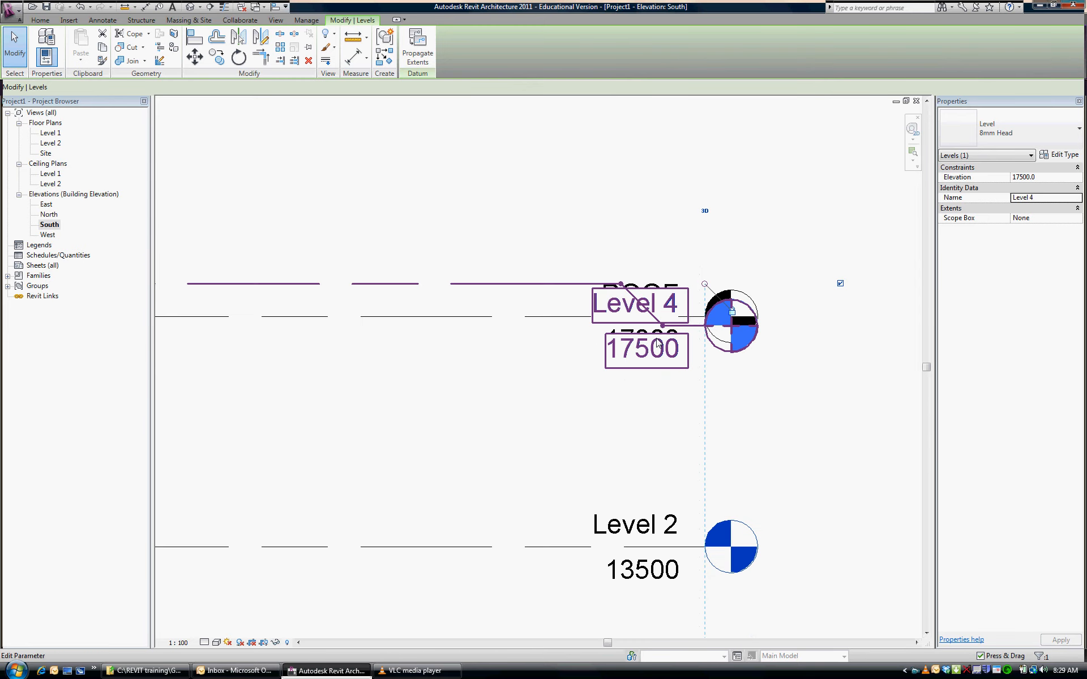
drag(664, 329, 668, 238)
drag(621, 284, 513, 284)
drag(667, 237, 587, 238)
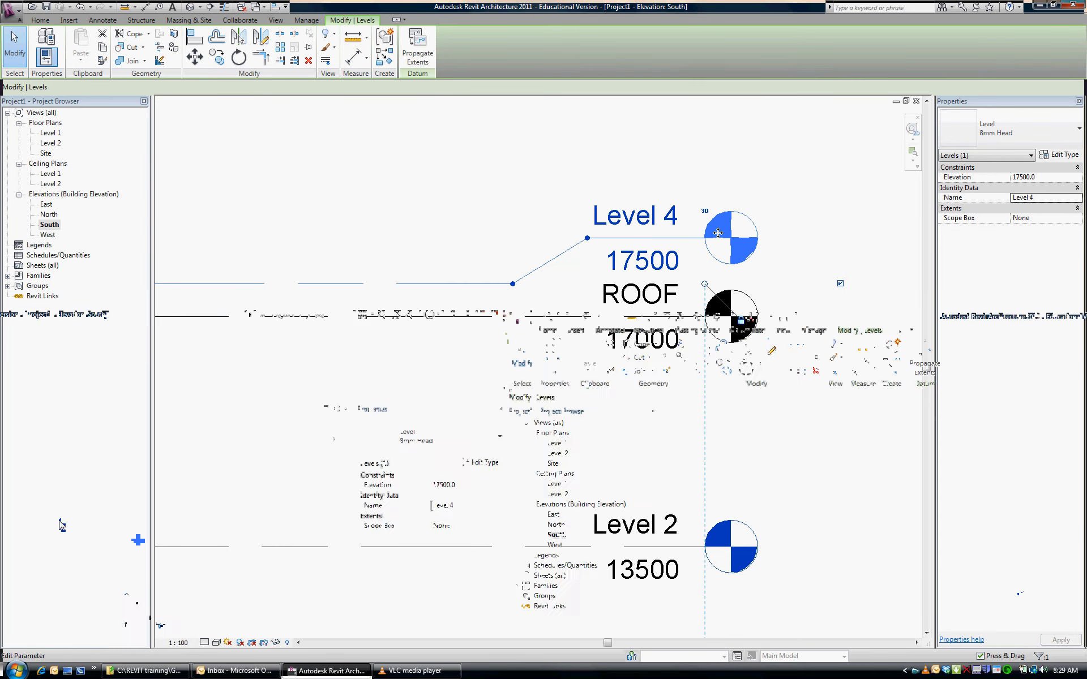
Rename the topmost level as T/O PARAPET
click(659, 224)
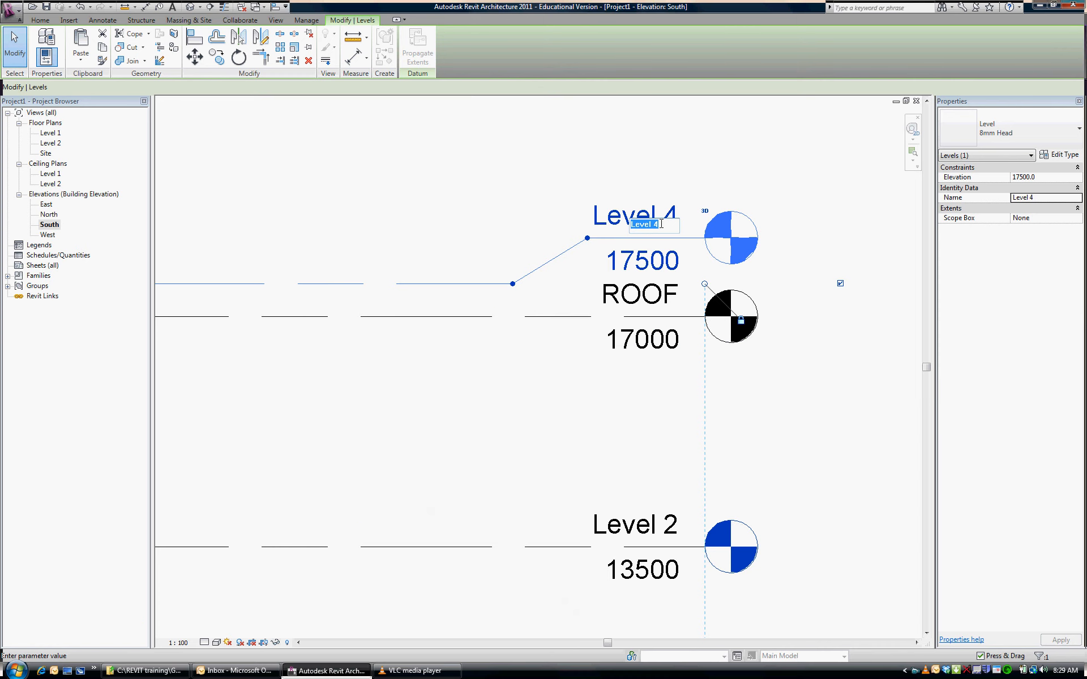
text(T/O PARA)
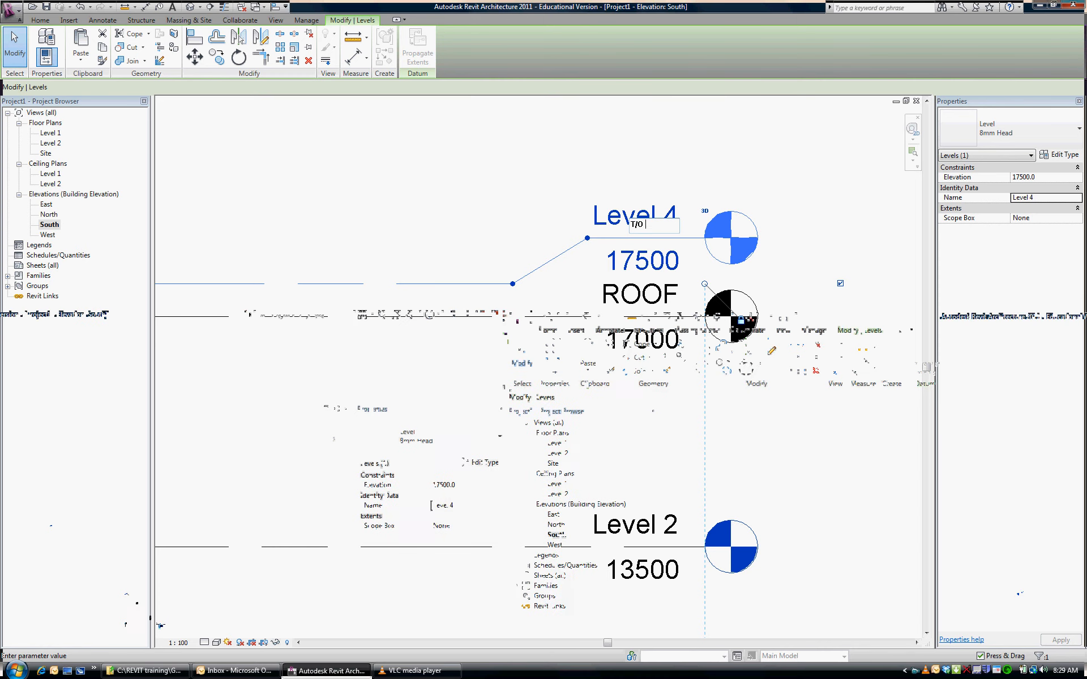
text(PET)
key(Return)
scroll(854, 291, down, 4)
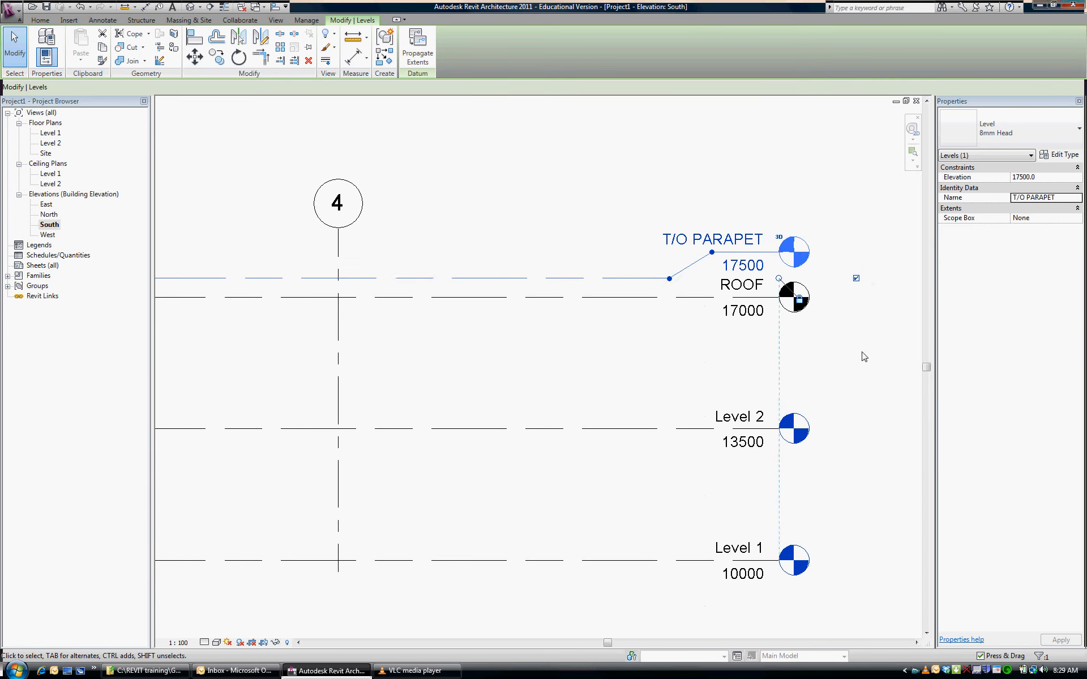
key(Escape)
scroll(741, 350, down, 4)
scroll(759, 315, down, 4)
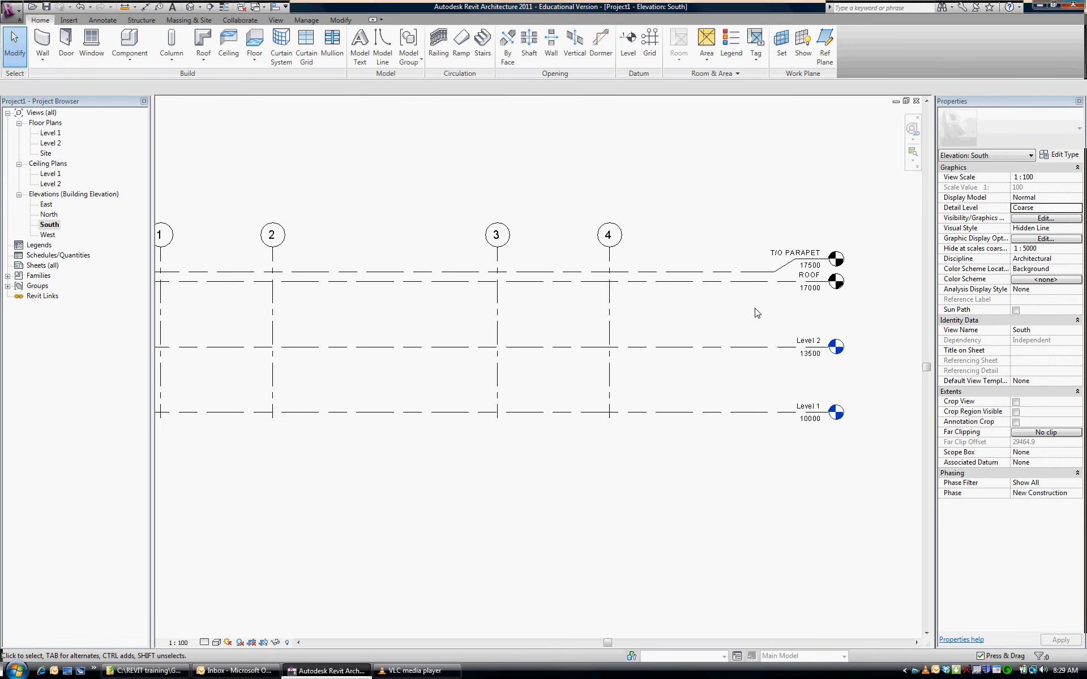
middle_drag(757, 314, 786, 321)
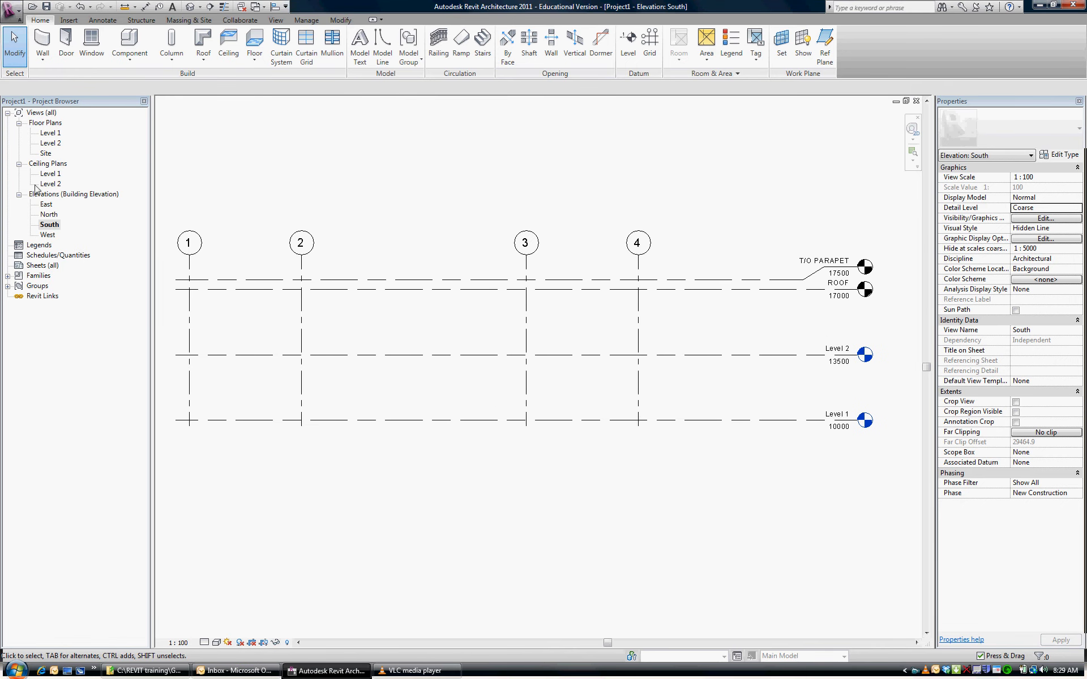